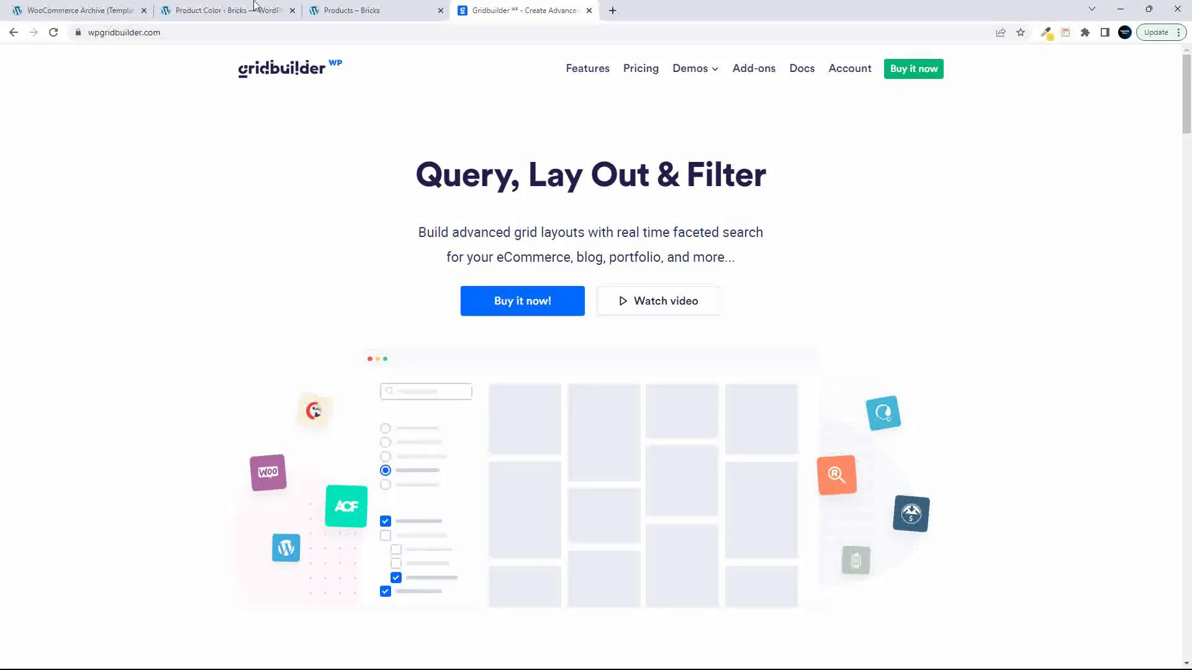
Step: Bring up the Bricks shop's Products page with its category, size and color filters
{"action": "left_click", "coordinate": [353, 11]}
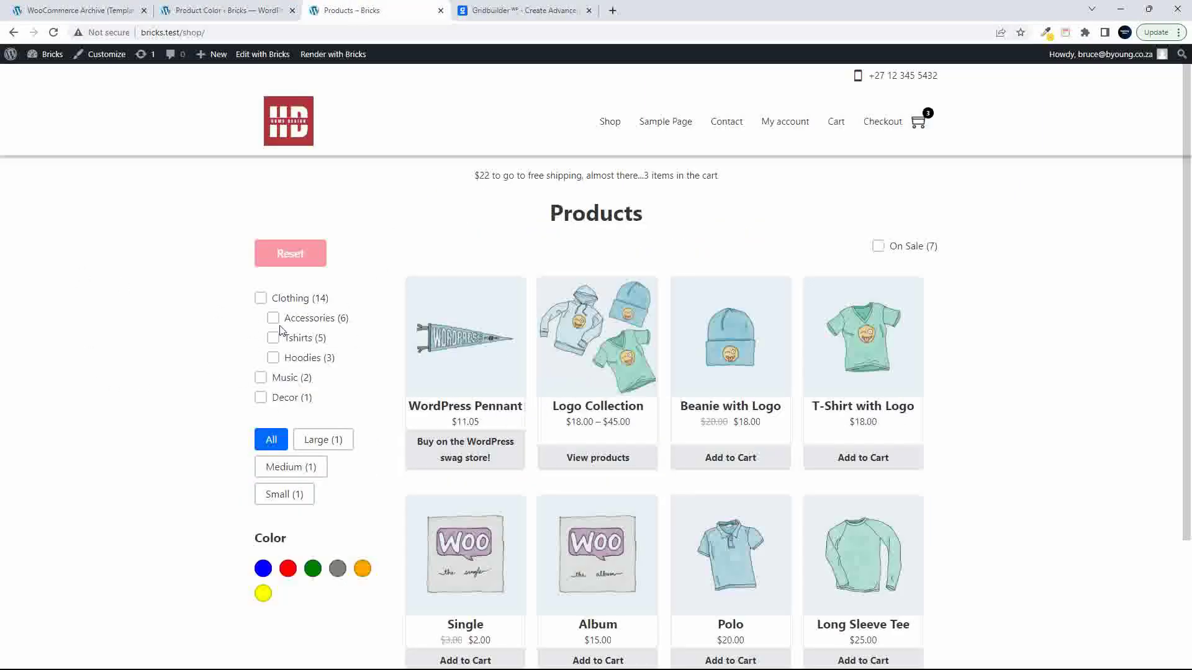
{"action": "scroll", "coordinate": [186, 375], "scroll_direction": "down", "scroll_amount": 3}
{"action": "scroll", "coordinate": [187, 376], "scroll_direction": "up", "scroll_amount": 3}
{"action": "left_click", "coordinate": [273, 337]}
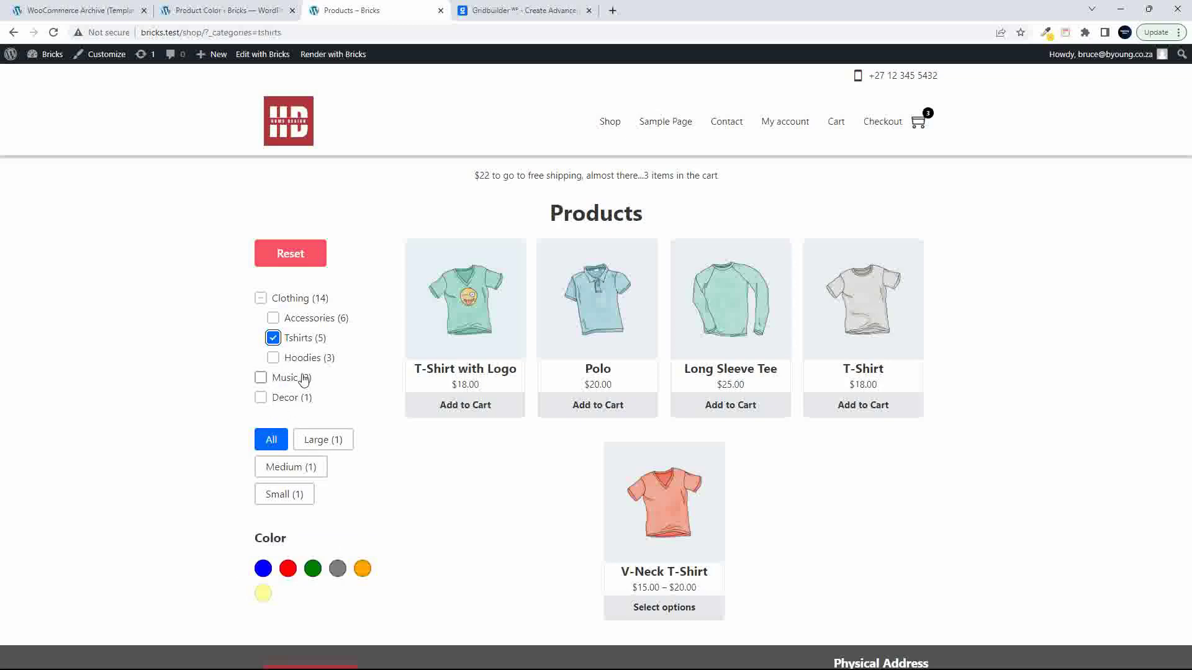
{"action": "left_click", "coordinate": [260, 377]}
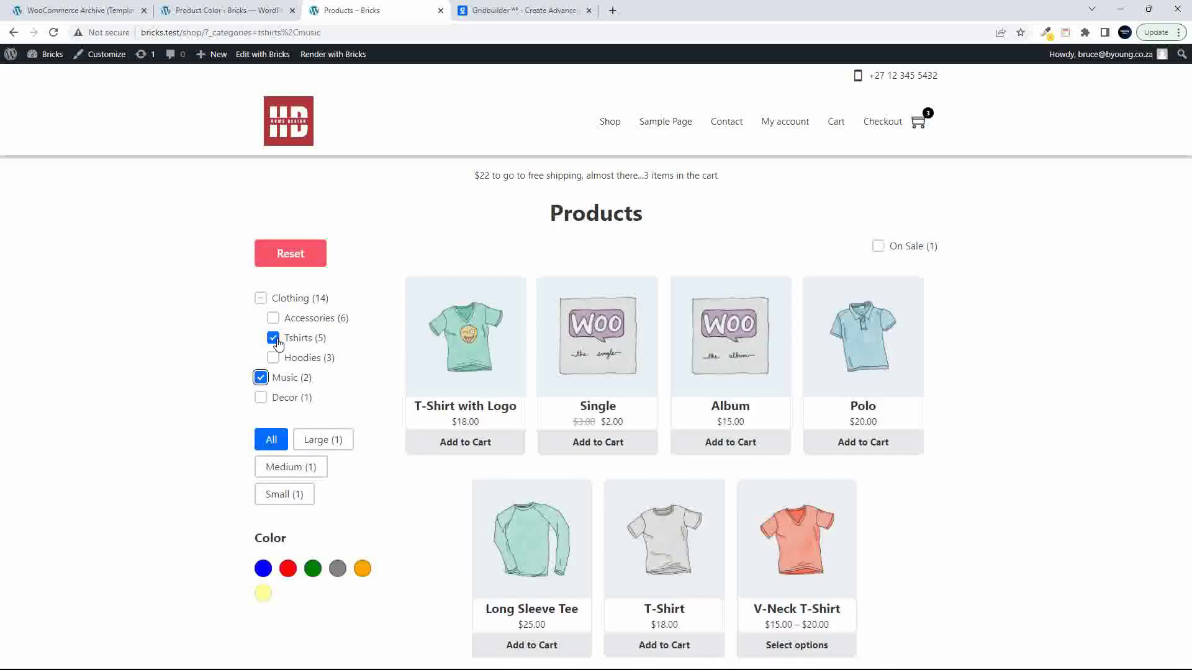
{"action": "left_click", "coordinate": [274, 340]}
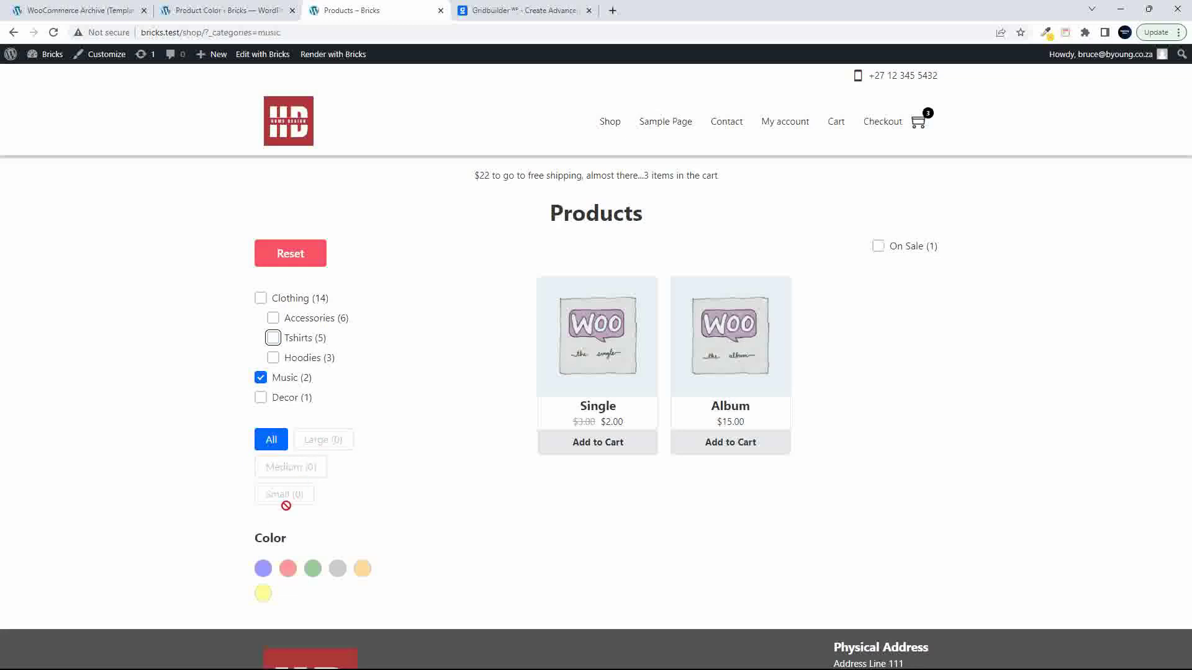
{"action": "left_click", "coordinate": [261, 380]}
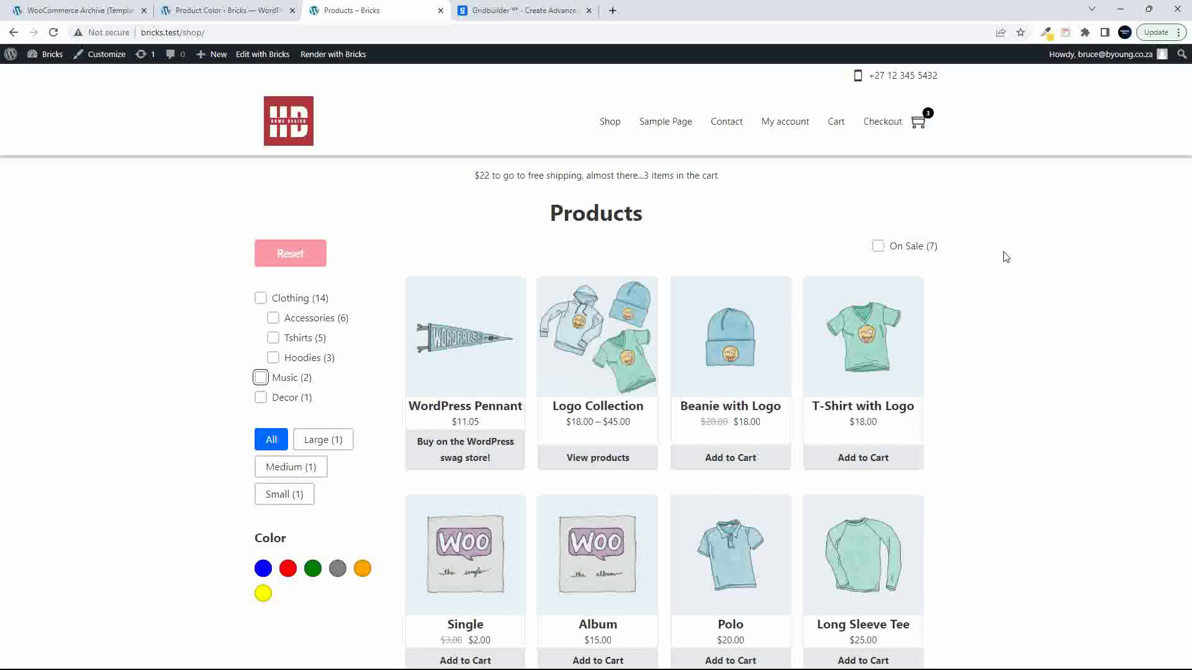
{"action": "left_click", "coordinate": [878, 247]}
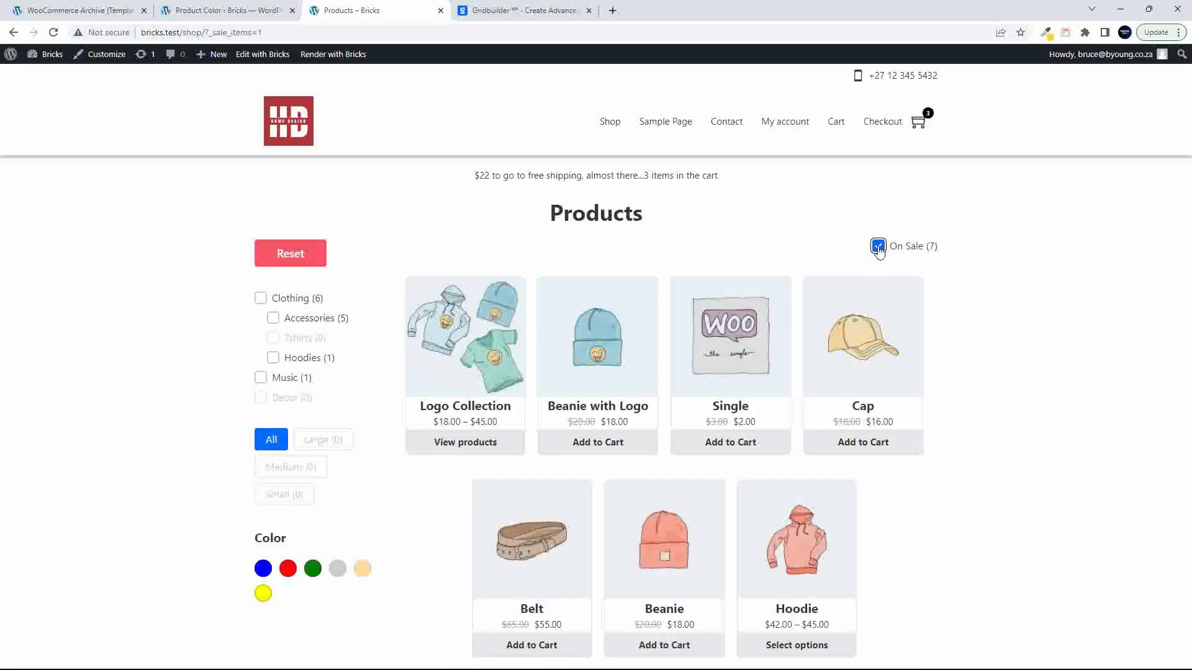
{"action": "left_click", "coordinate": [878, 247]}
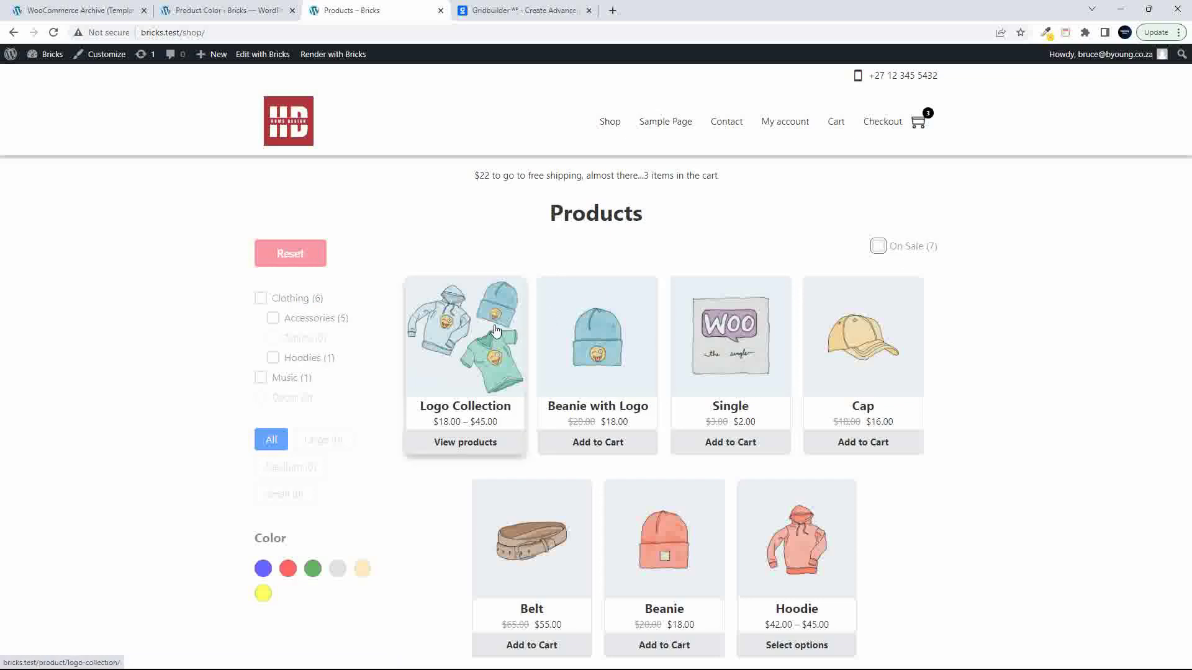
{"action": "left_click", "coordinate": [261, 397]}
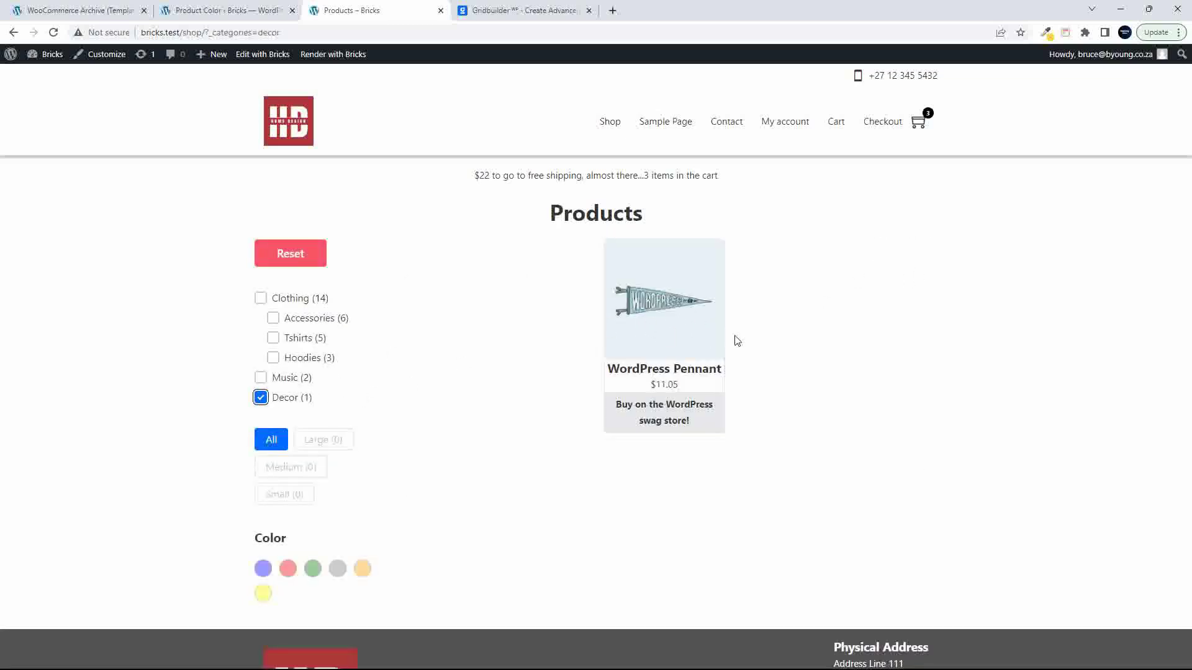
{"action": "left_click", "coordinate": [260, 397]}
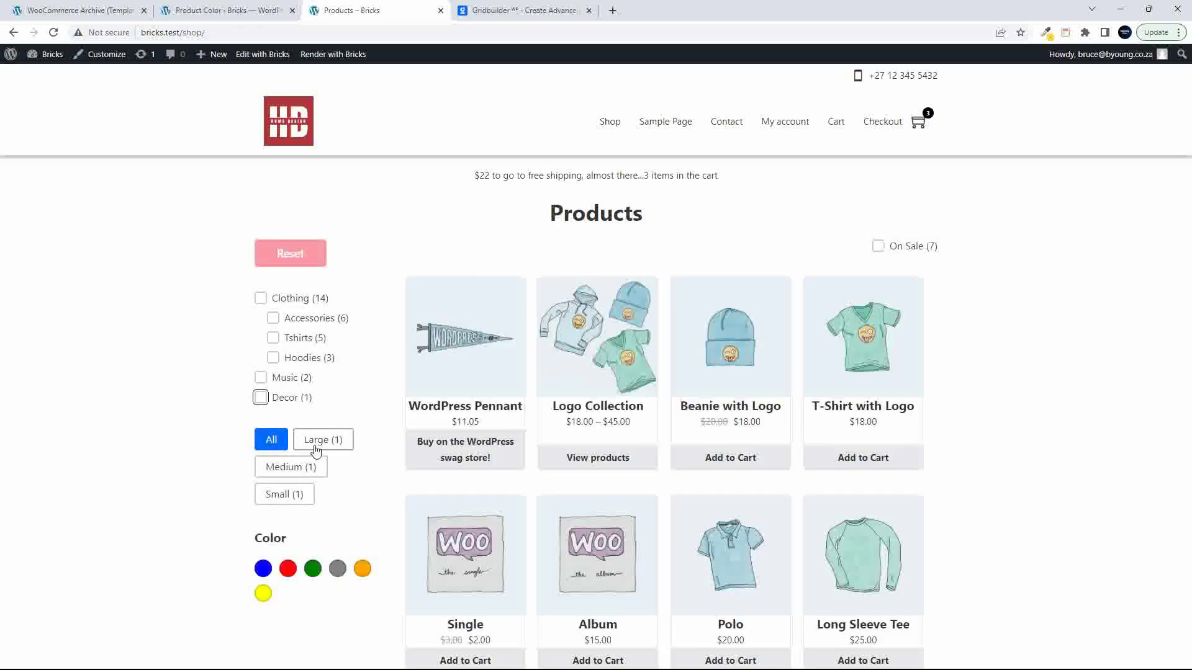
{"action": "left_click", "coordinate": [288, 476]}
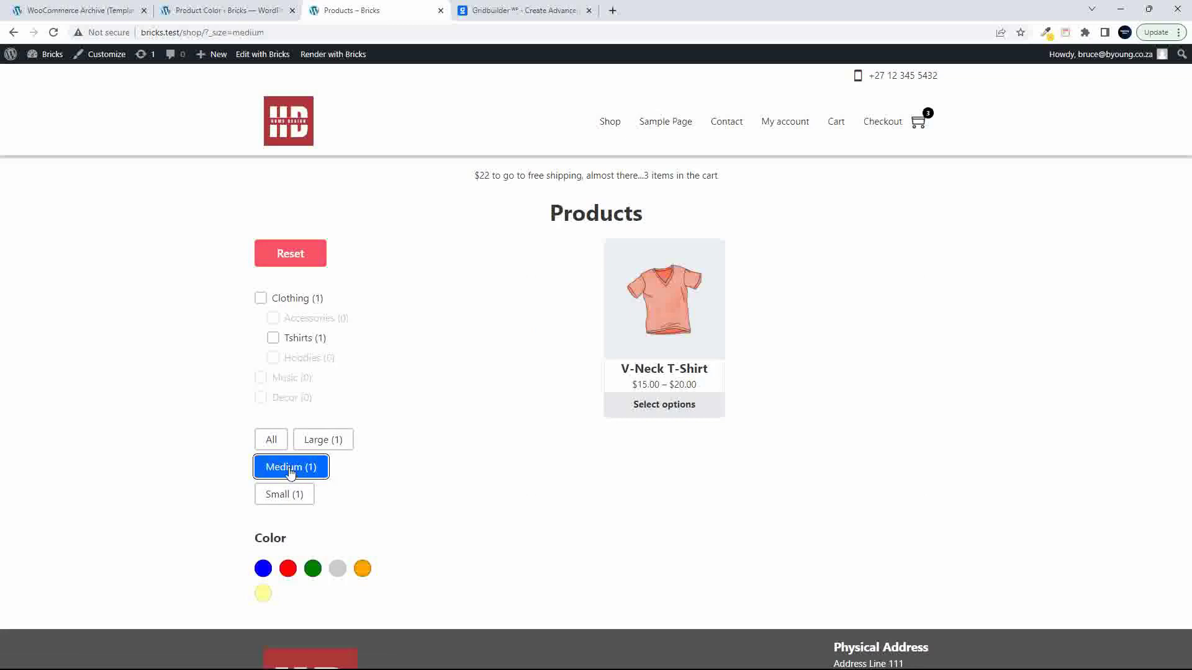
{"action": "left_click", "coordinate": [290, 470]}
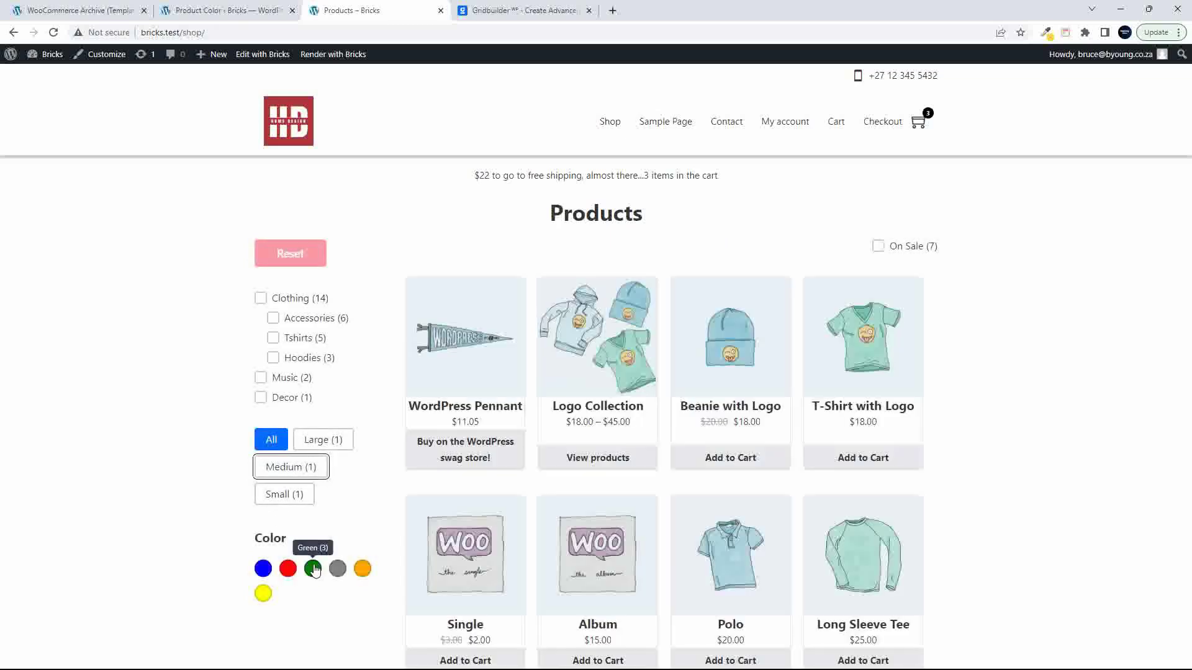
{"action": "left_click", "coordinate": [288, 572]}
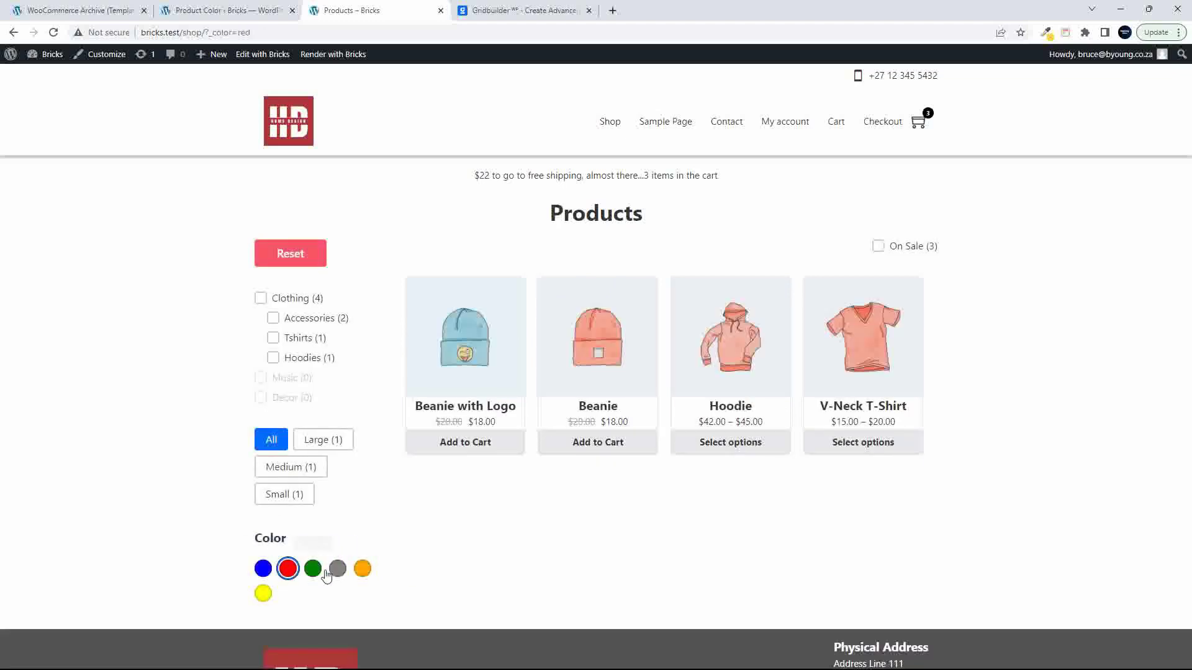
{"action": "left_click", "coordinate": [363, 570]}
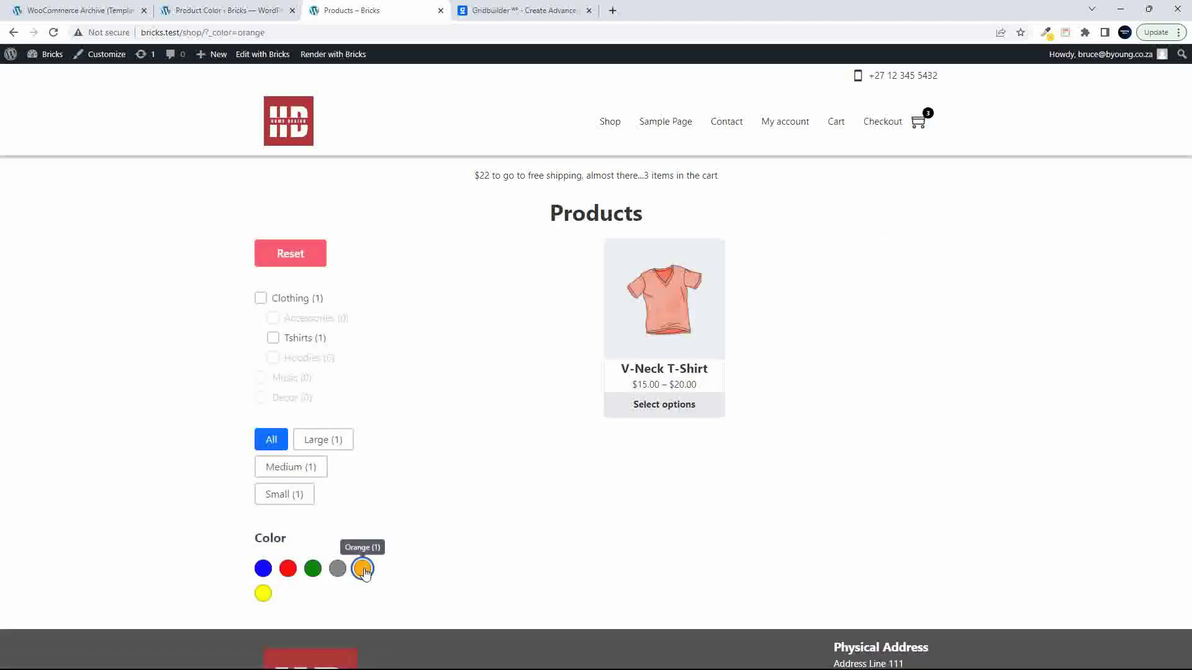
{"action": "left_click", "coordinate": [263, 570]}
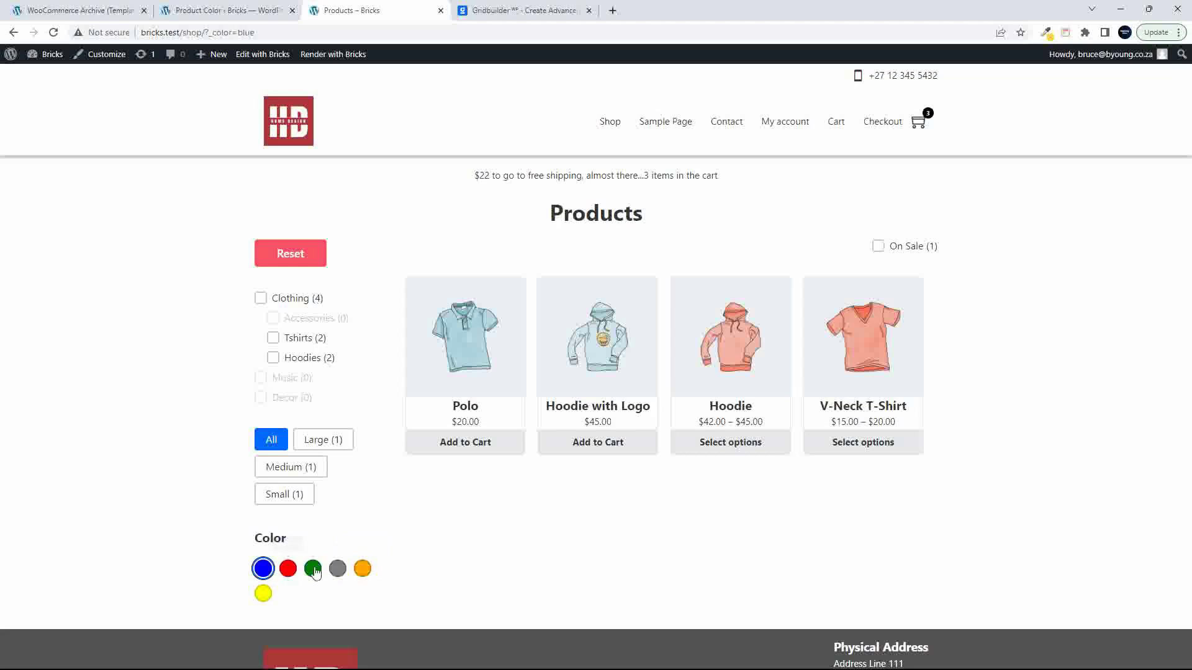
{"action": "left_click", "coordinate": [291, 254]}
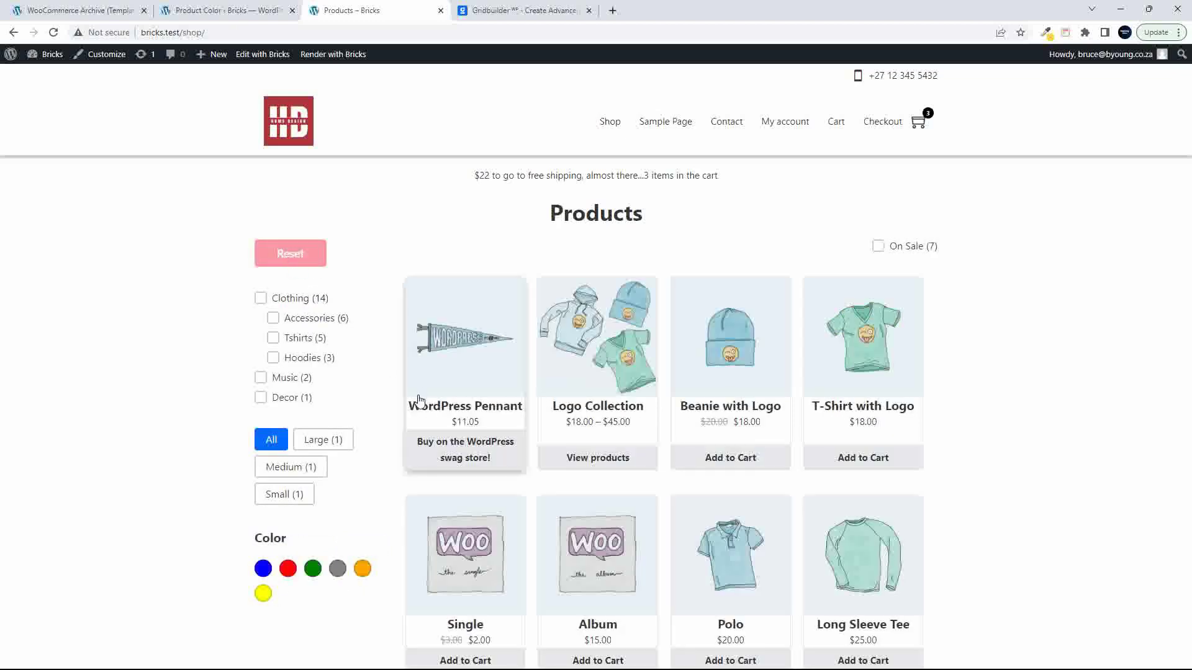
{"action": "scroll", "coordinate": [452, 414], "scroll_direction": "down", "scroll_amount": 1}
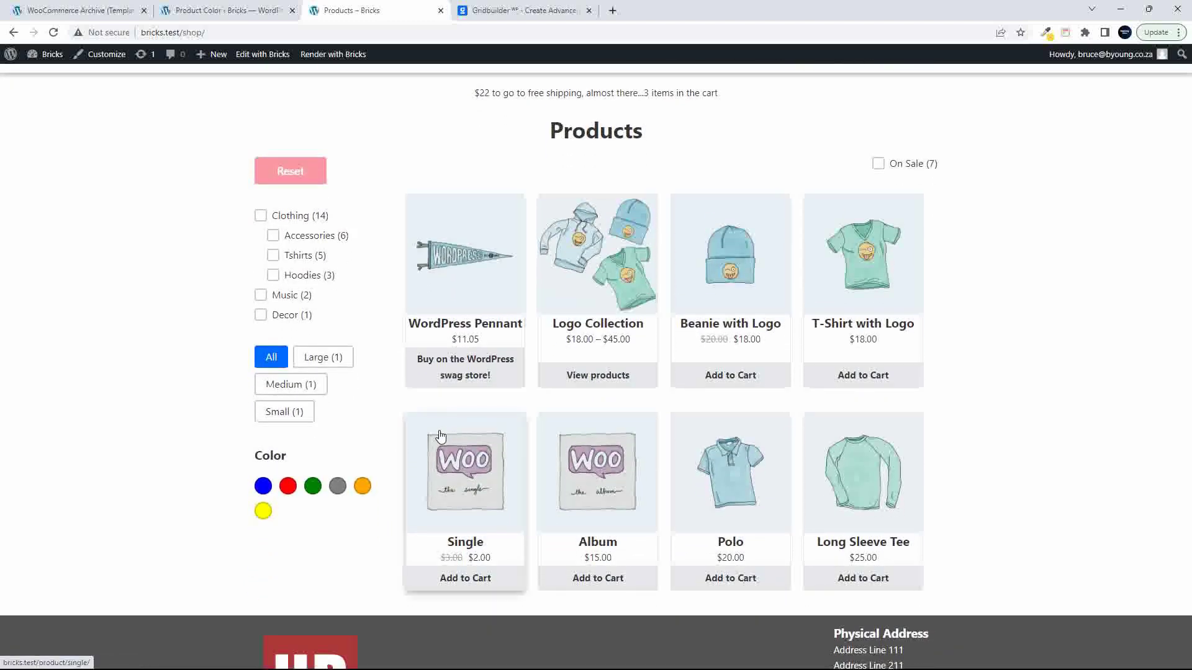
{"action": "scroll", "coordinate": [440, 436], "scroll_direction": "up", "scroll_amount": 1}
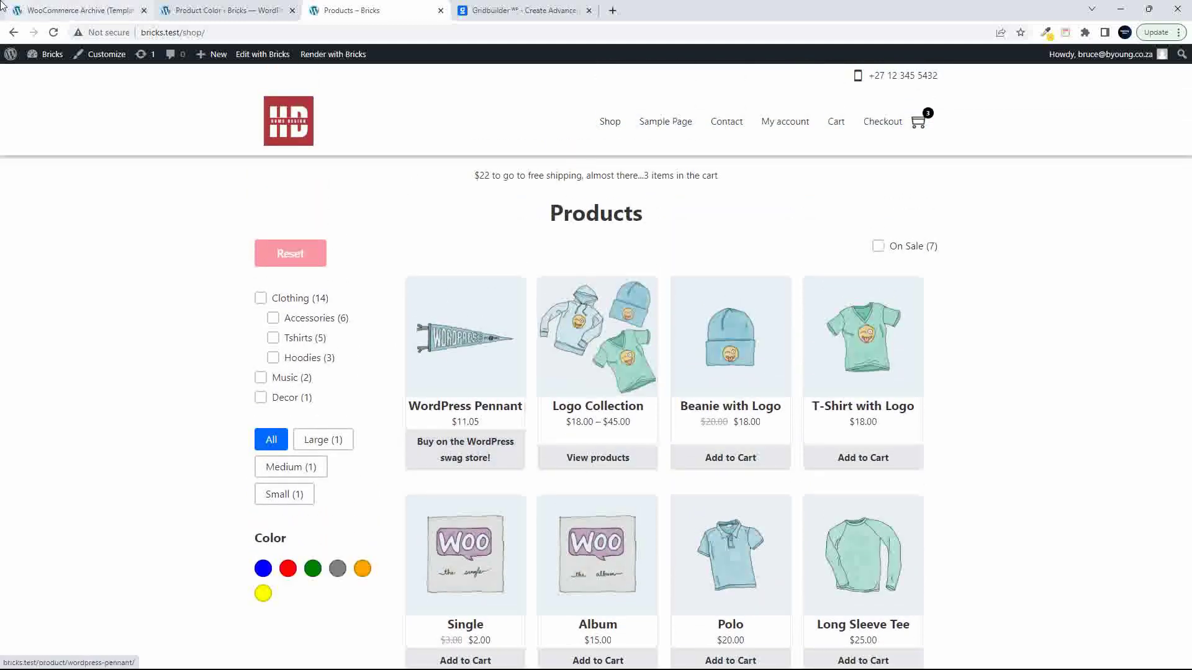
{"action": "left_click", "coordinate": [85, 11]}
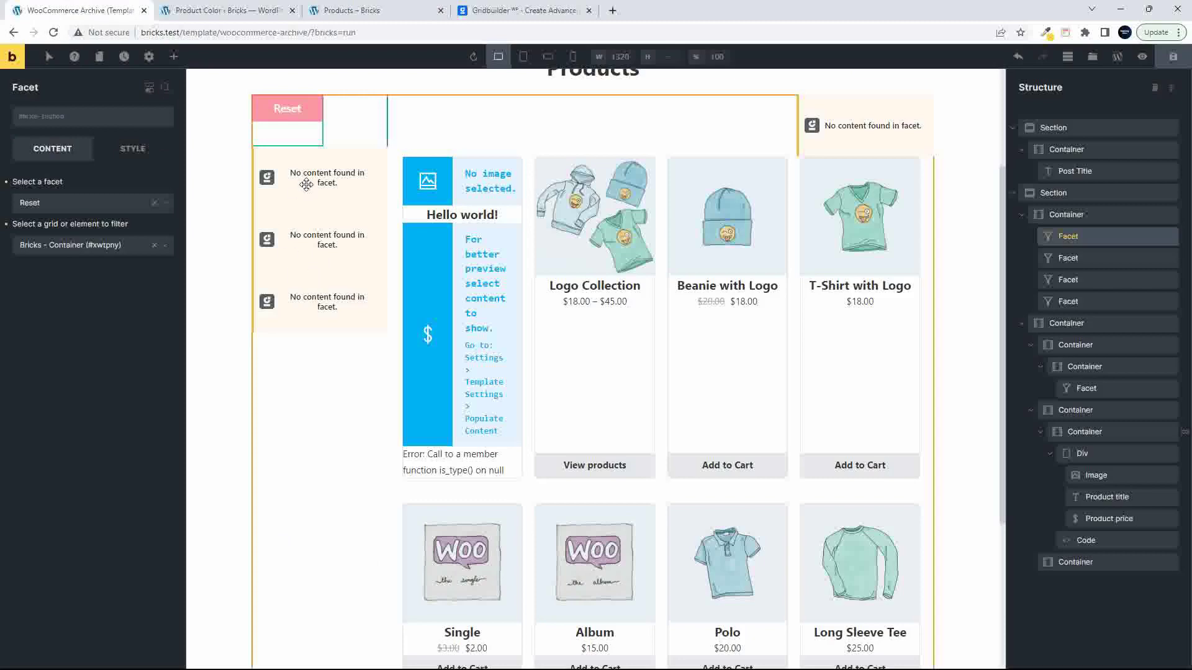
Step: Inspect the Categories and Reset facet elements, then select the nested Sale Items facet and bring up its actions
{"action": "left_click", "coordinate": [1067, 256]}
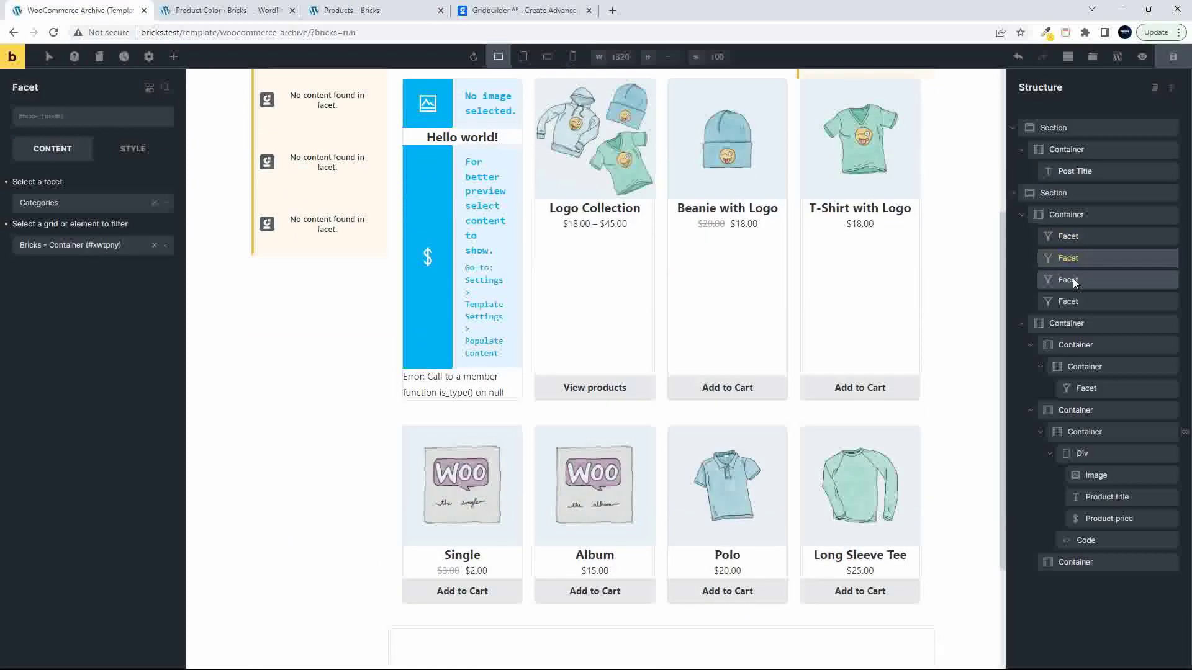
{"action": "left_click", "coordinate": [1072, 278]}
{"action": "left_click", "coordinate": [1078, 235]}
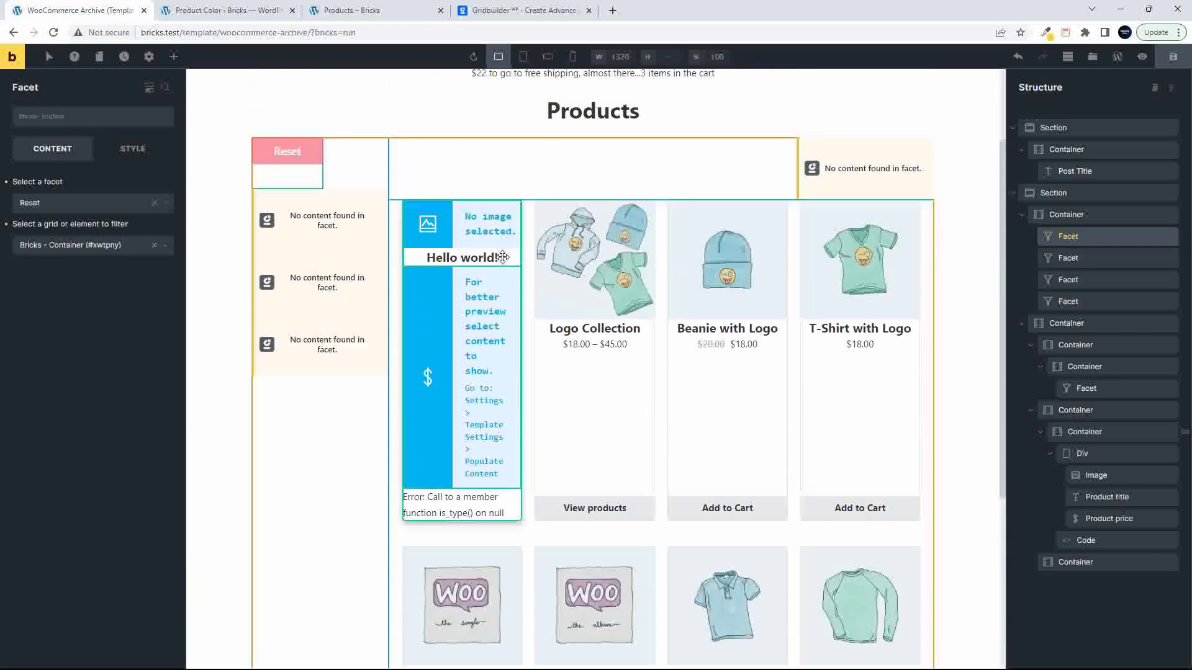
{"action": "scroll", "coordinate": [503, 256], "scroll_direction": "up", "scroll_amount": 2}
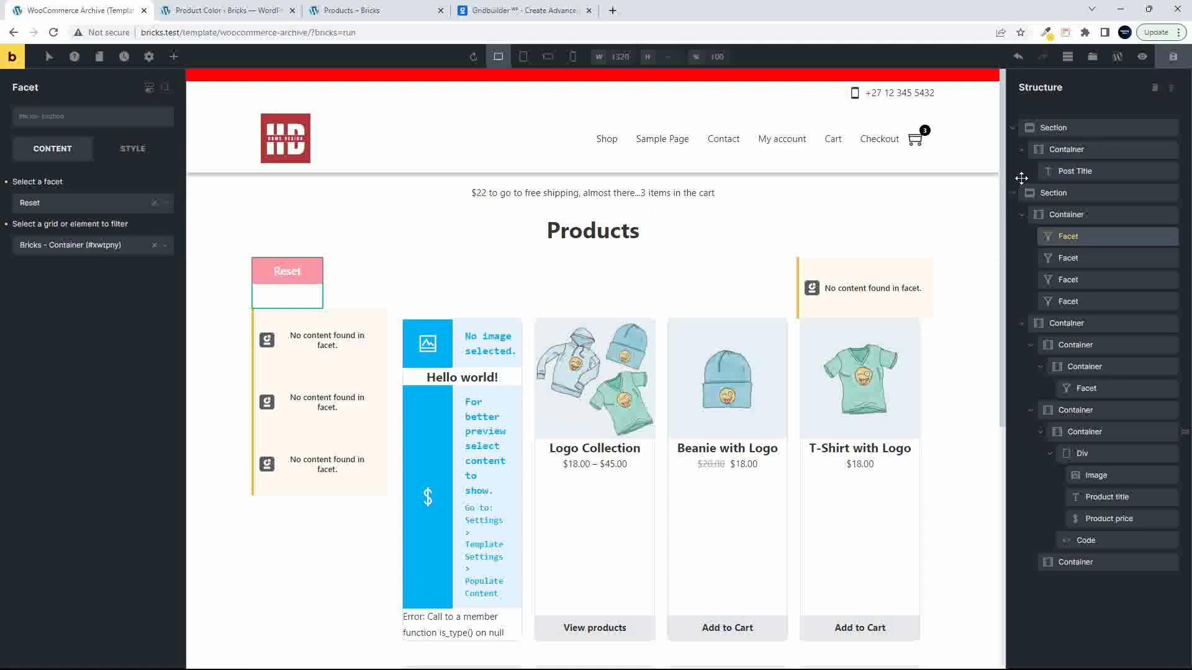
{"action": "left_click", "coordinate": [875, 284]}
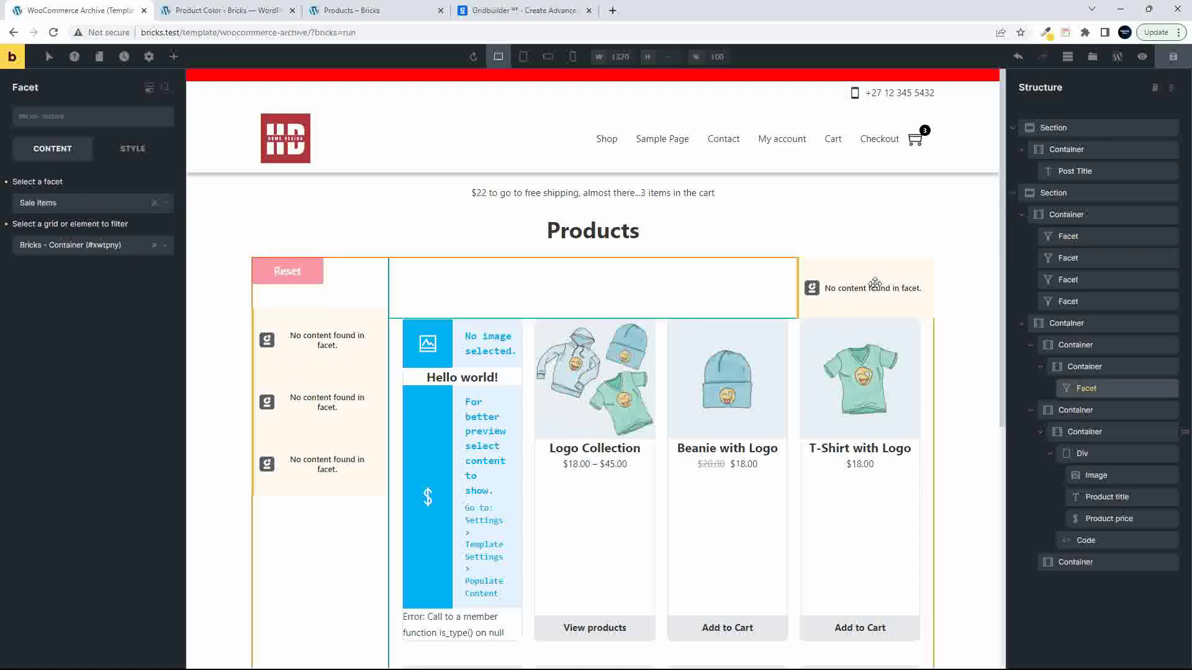
{"action": "right_click", "coordinate": [1115, 389]}
Step: Delete the nested Sale Items facet and add a fresh Facet element to the container
{"action": "left_click", "coordinate": [1088, 472]}
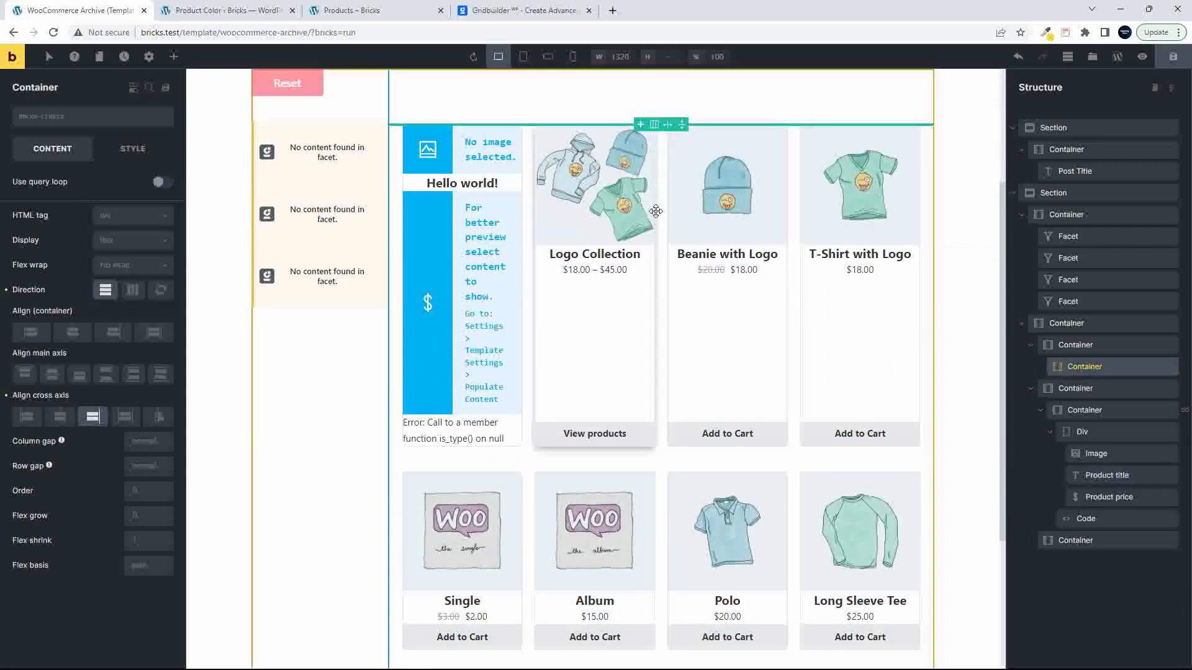
{"action": "scroll", "coordinate": [712, 223], "scroll_direction": "up", "scroll_amount": 3}
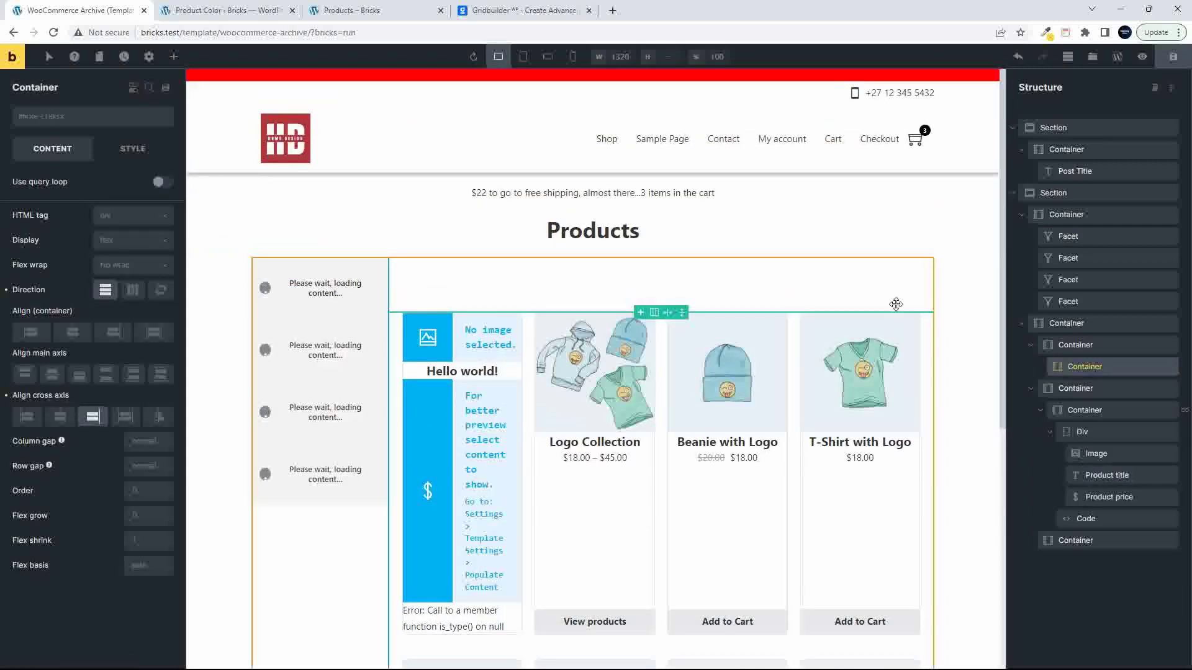
{"action": "left_click", "coordinate": [175, 57]}
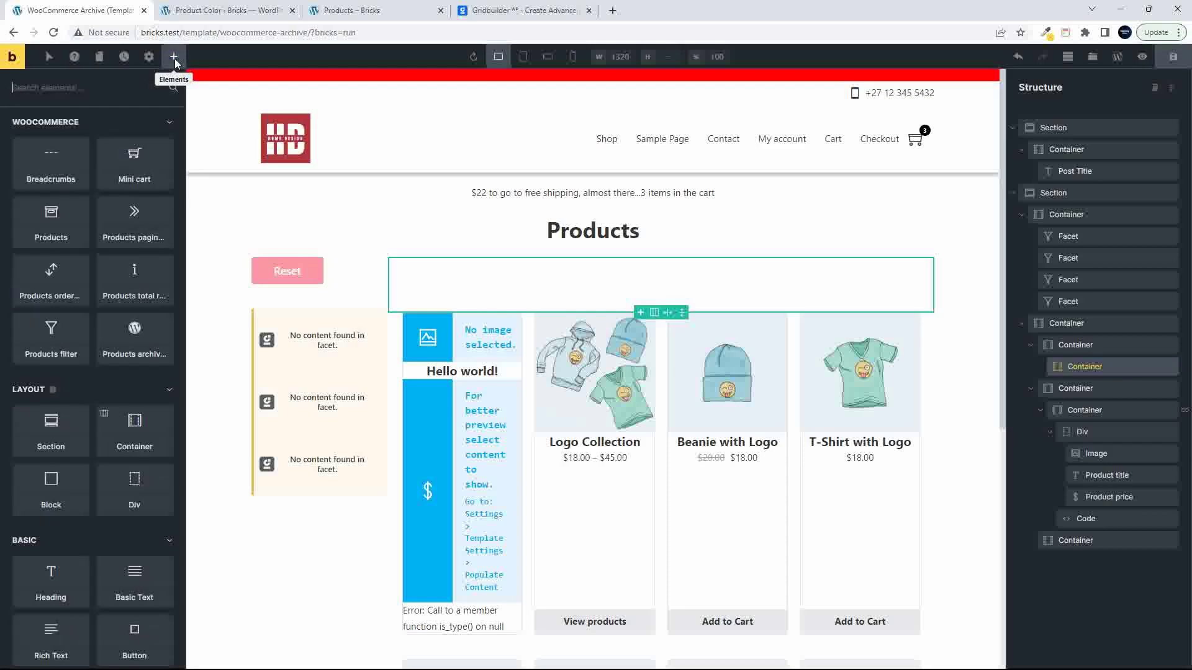
{"action": "type", "text": "face"}
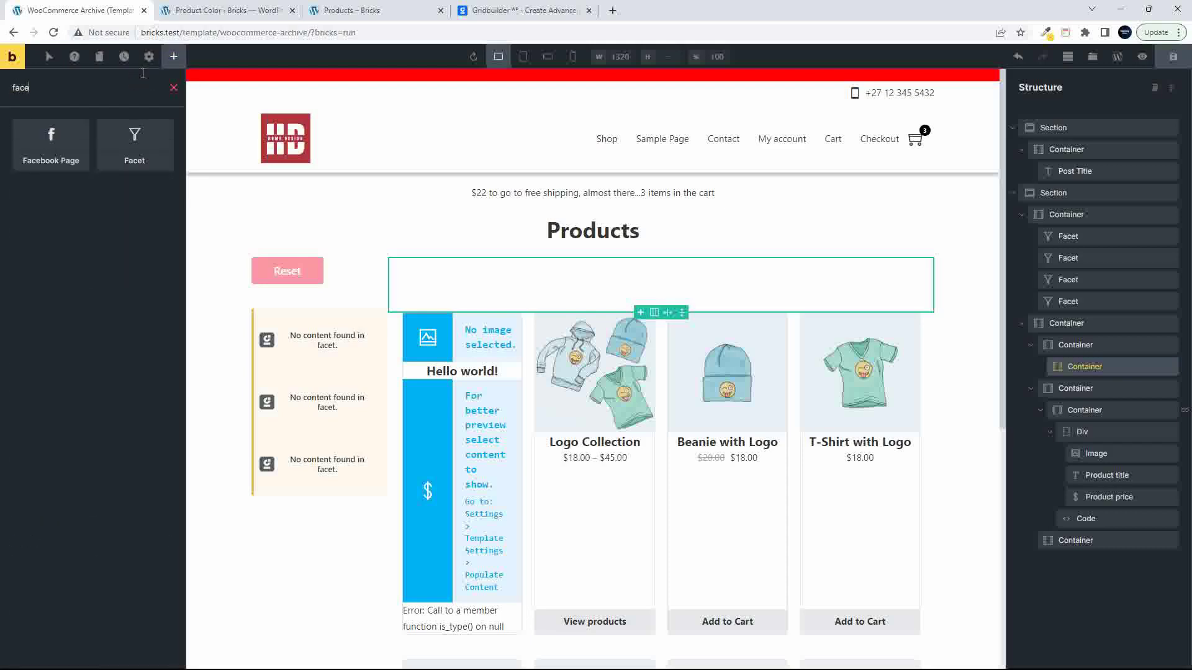
{"action": "left_click", "coordinate": [140, 148]}
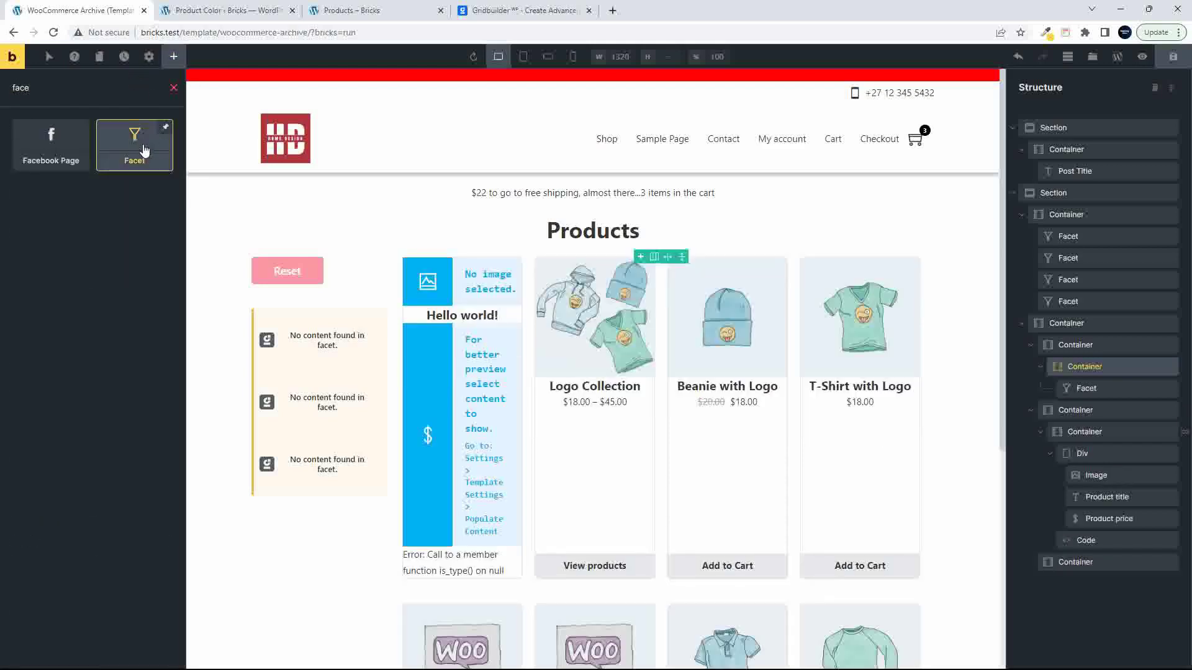
{"action": "left_click", "coordinate": [1085, 388]}
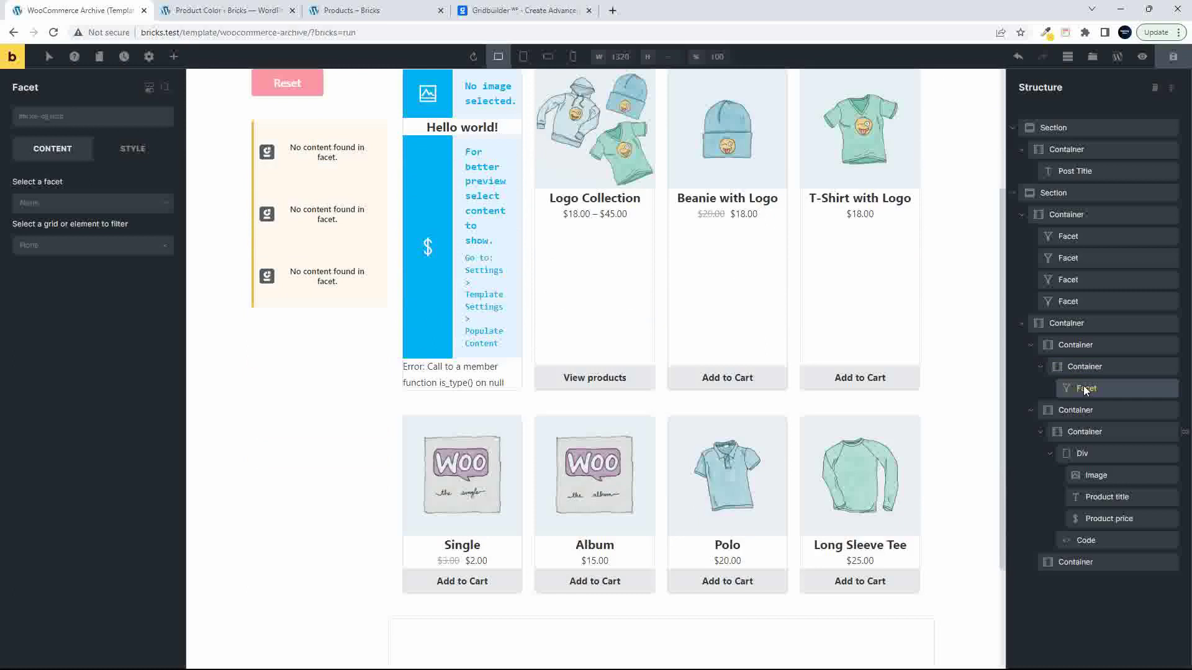
Step: Set the new Facet to Sale Items targeting Bricks - Container (#xwtpny) and save the template
{"action": "left_click", "coordinate": [40, 210]}
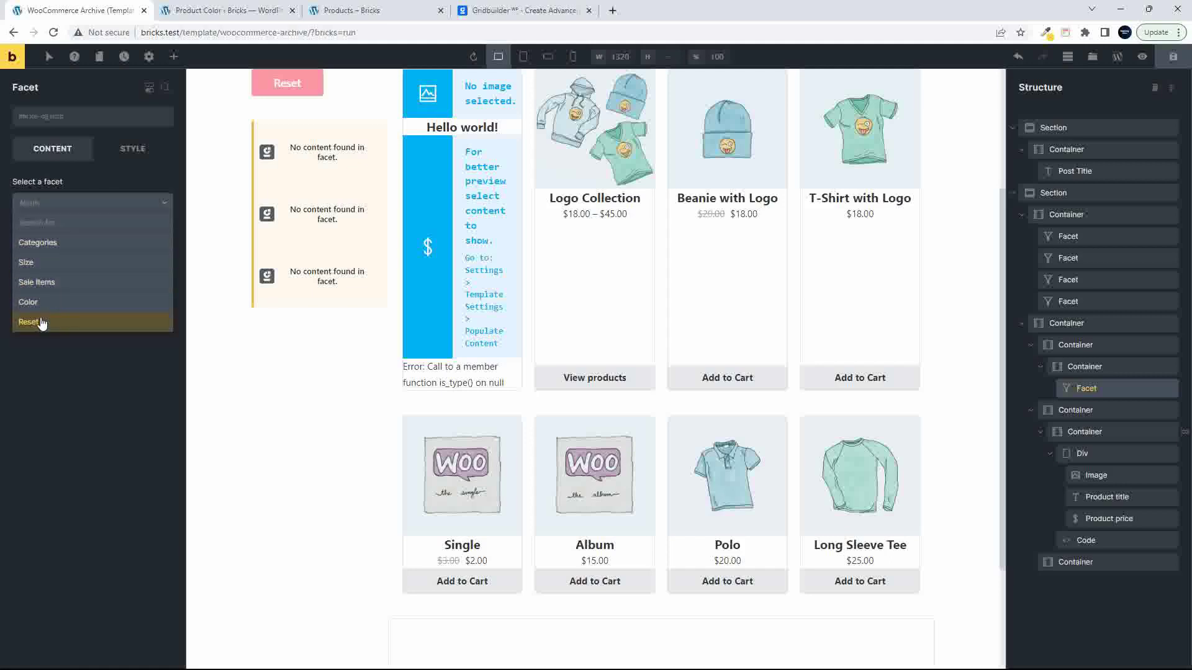
{"action": "left_click", "coordinate": [51, 286]}
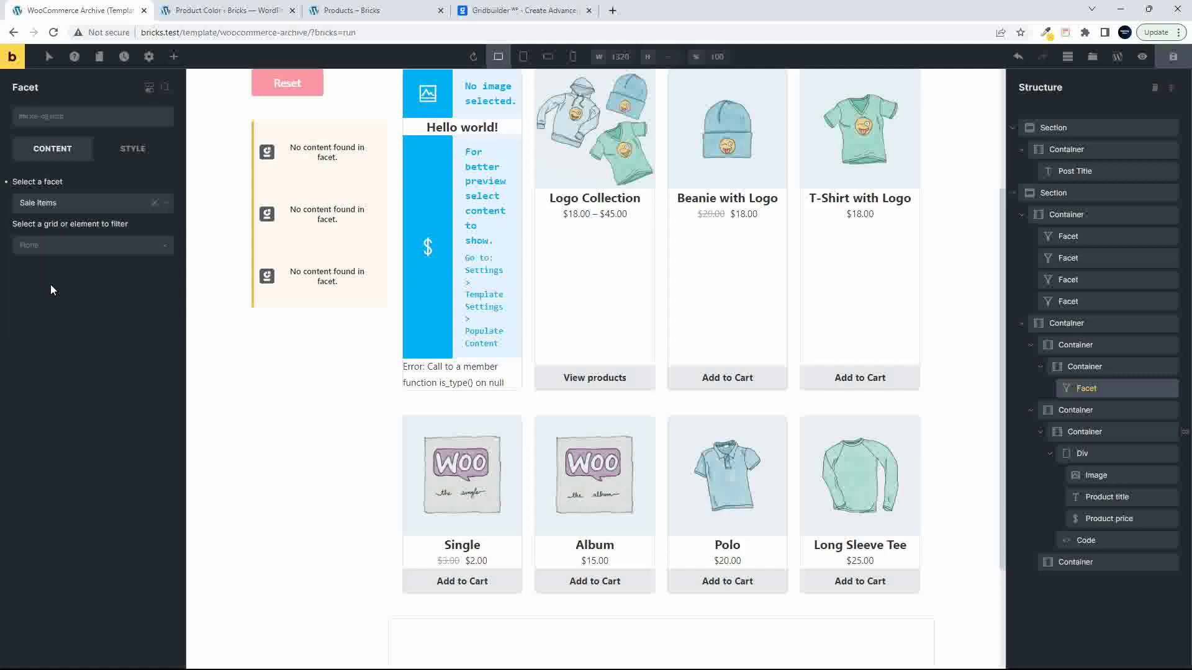
{"action": "left_click", "coordinate": [85, 246]}
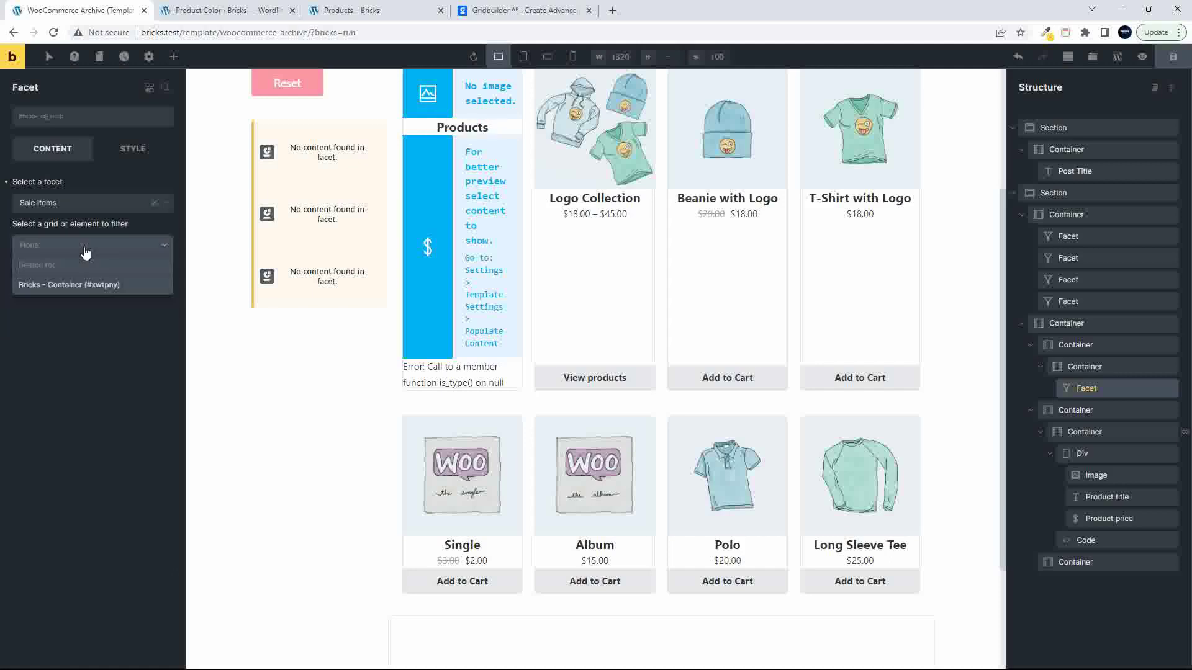
{"action": "left_click", "coordinate": [89, 286]}
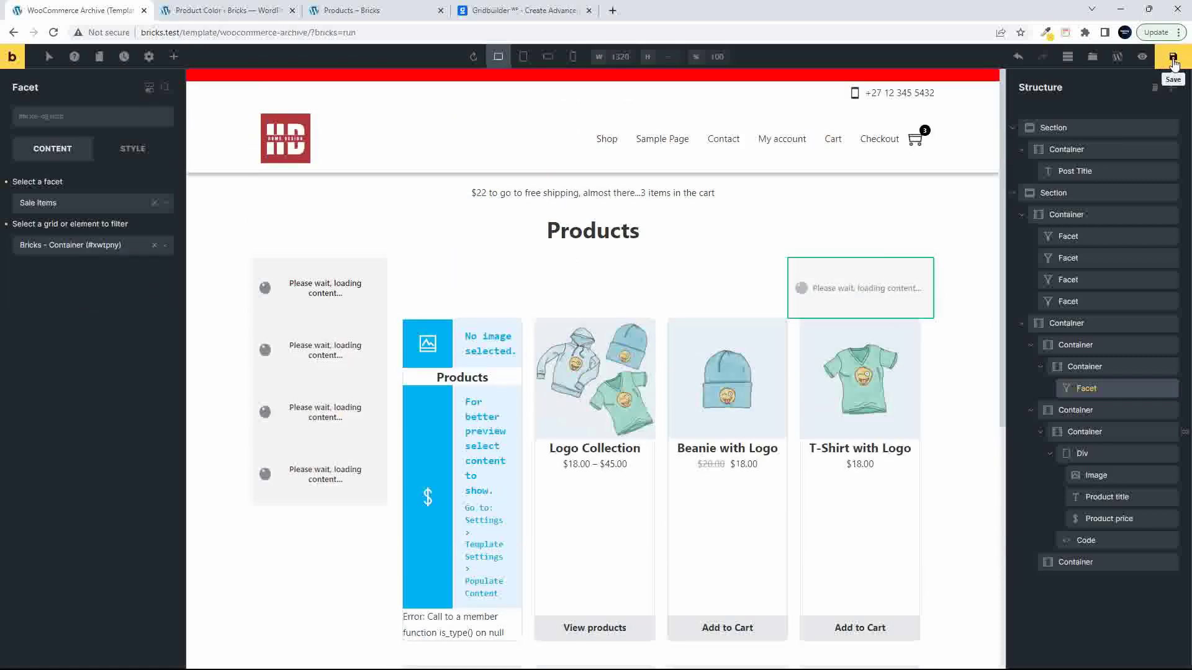
{"action": "left_click", "coordinate": [1173, 61]}
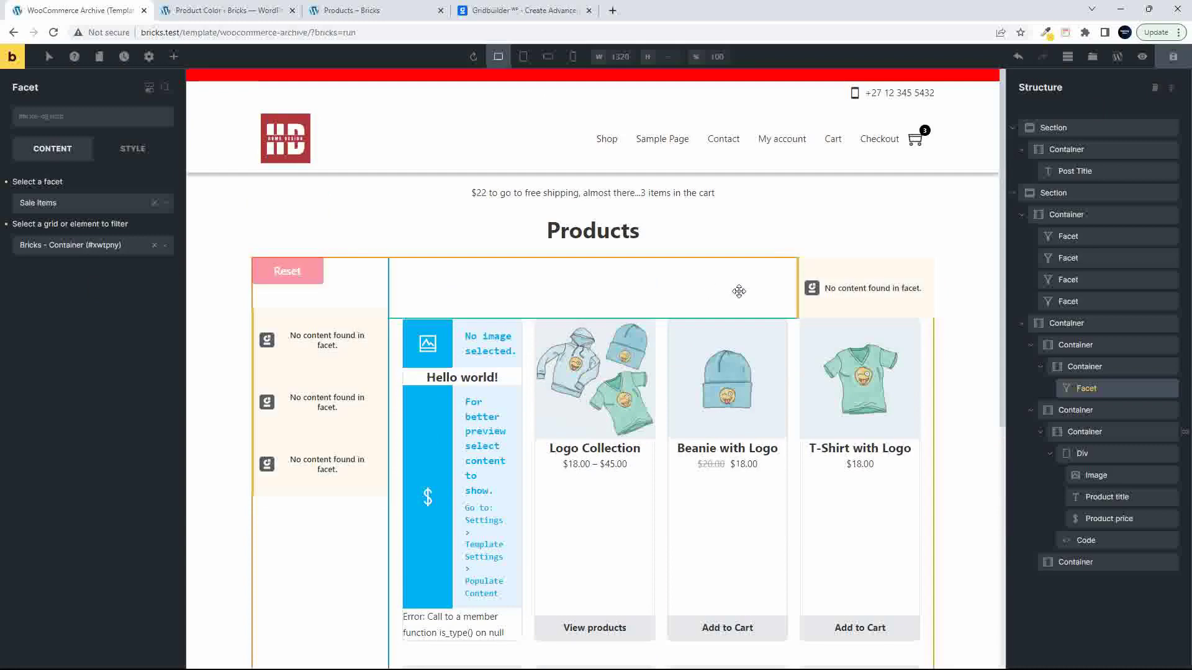
{"action": "left_click", "coordinate": [383, 11]}
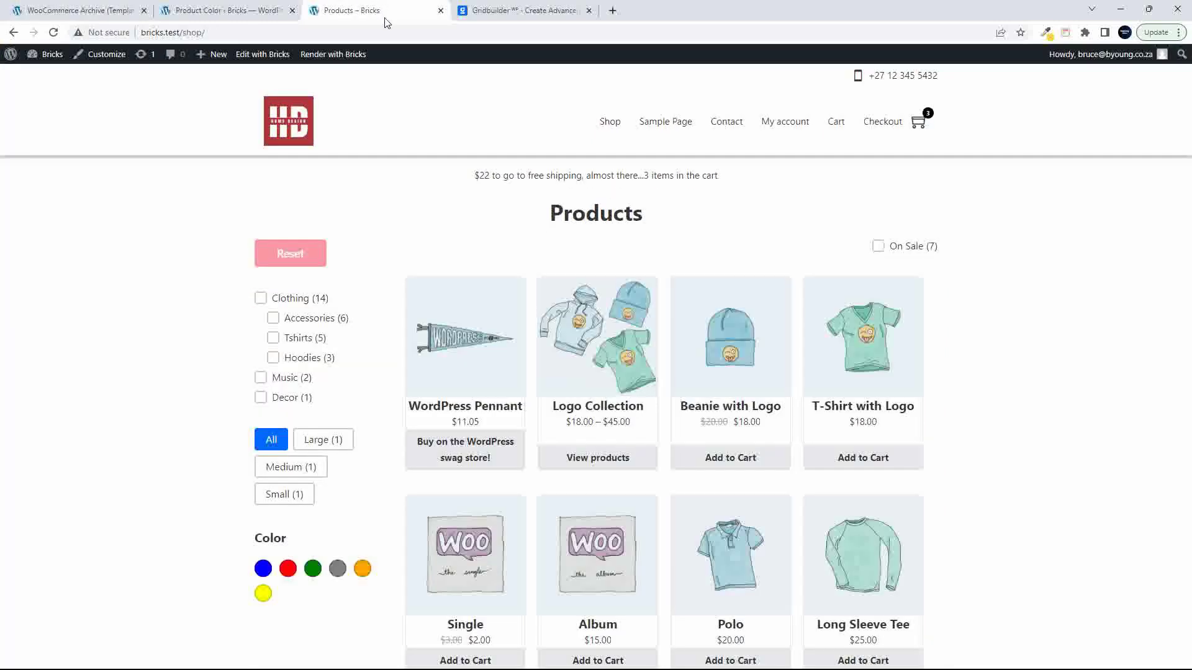
Step: Reload the live shop page to check the On Sale filter, then go to the Product Color admin page
{"action": "left_click", "coordinate": [54, 32]}
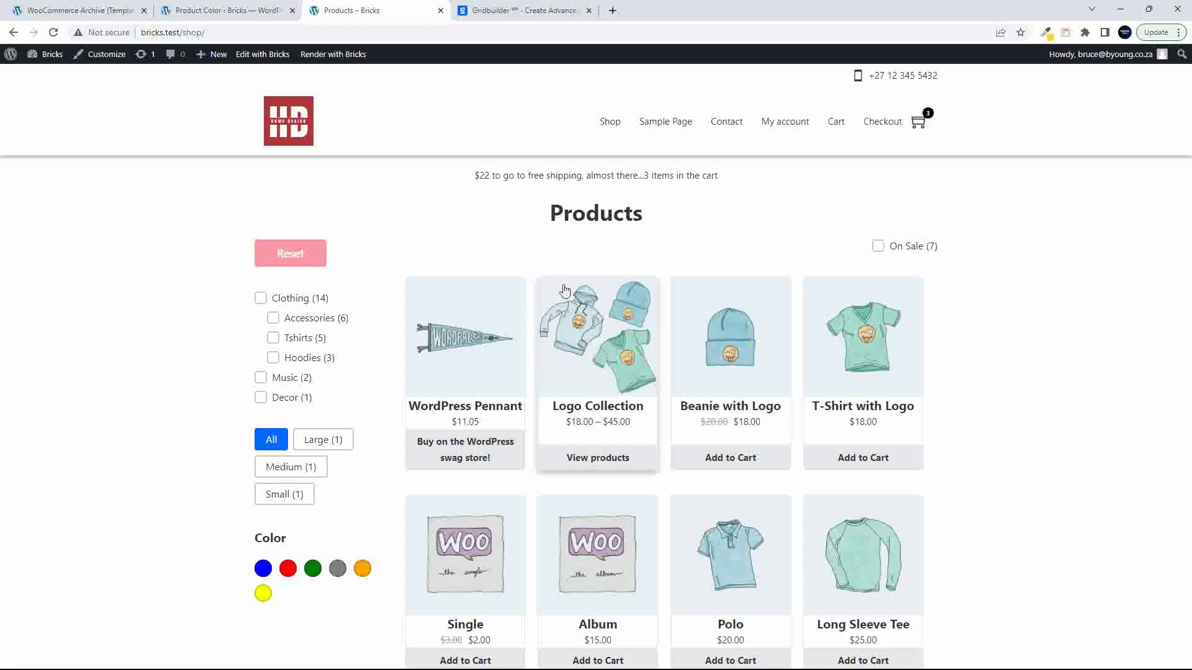
{"action": "left_click", "coordinate": [244, 12]}
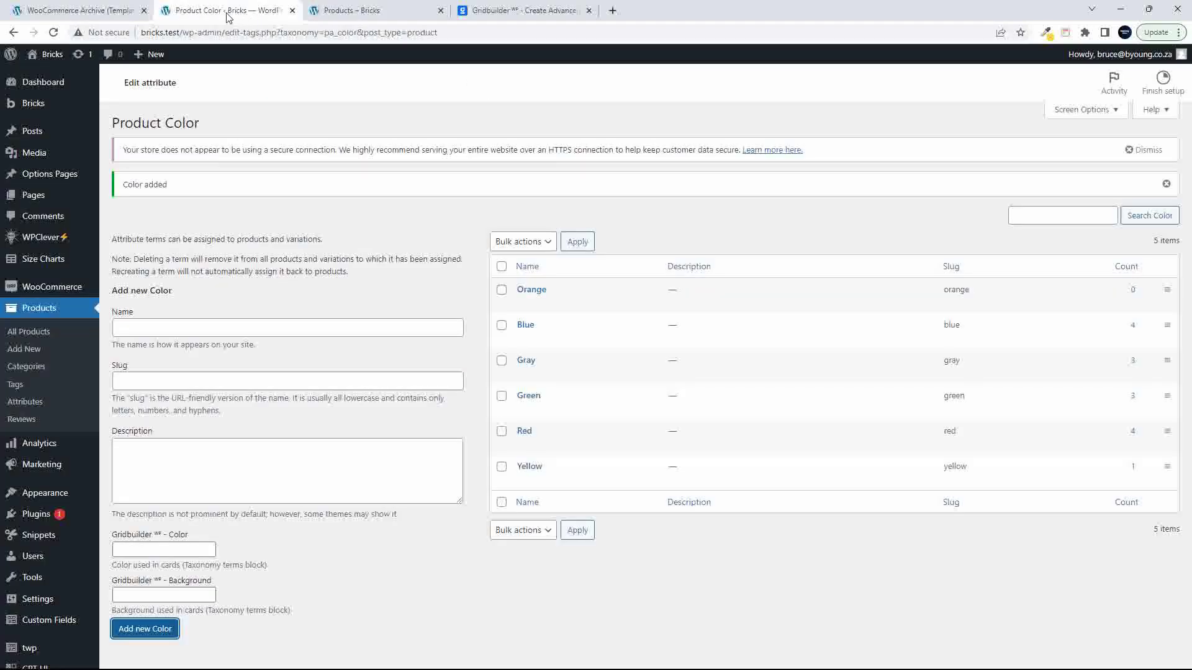
{"action": "scroll", "coordinate": [44, 472], "scroll_direction": "down", "scroll_amount": 1}
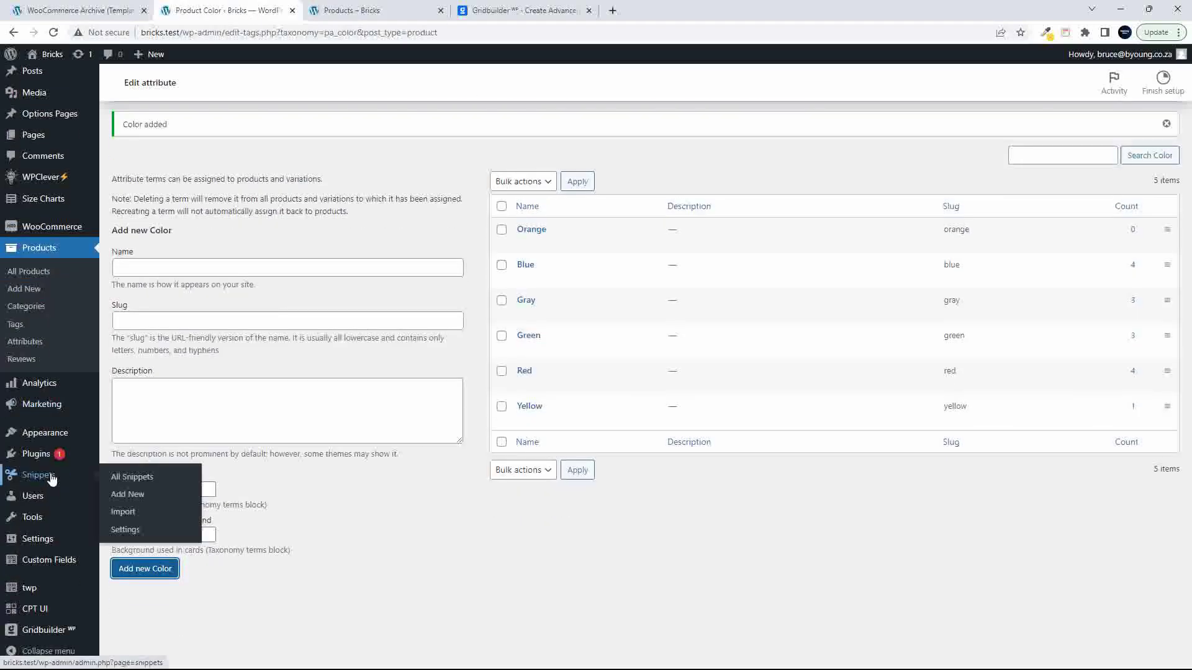
Step: Delete the Categories facet from Gridbuilder's facet list, leaving Reset, Color, Sale Items and Size
{"action": "left_click", "coordinate": [38, 630]}
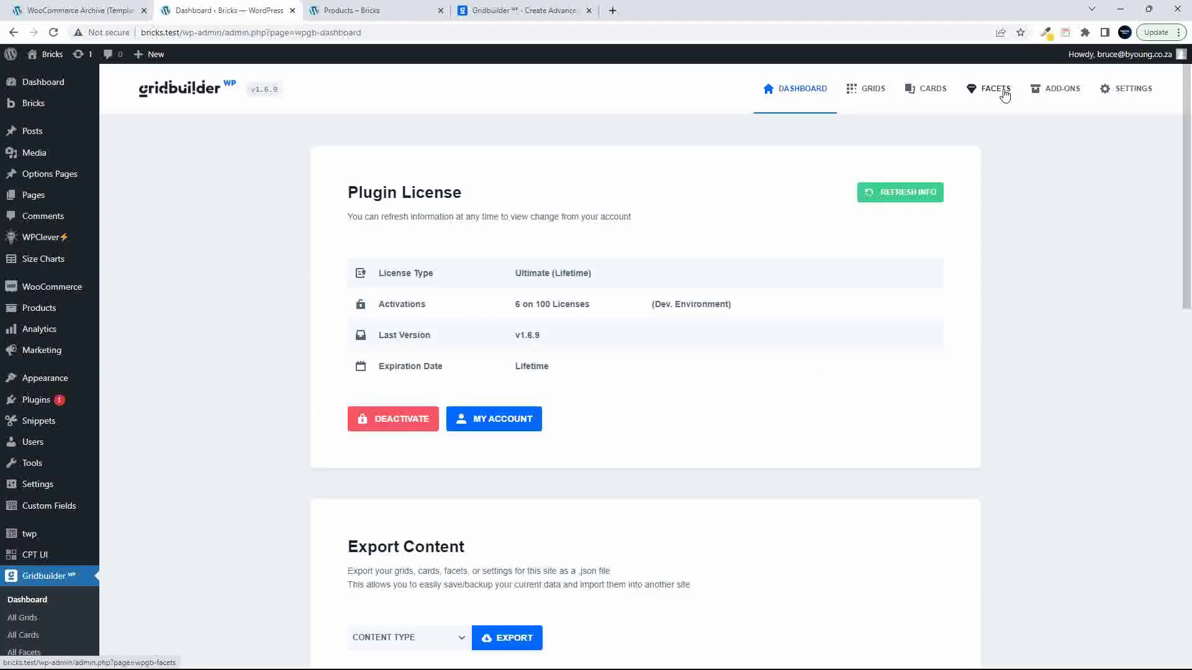
{"action": "left_click", "coordinate": [995, 90]}
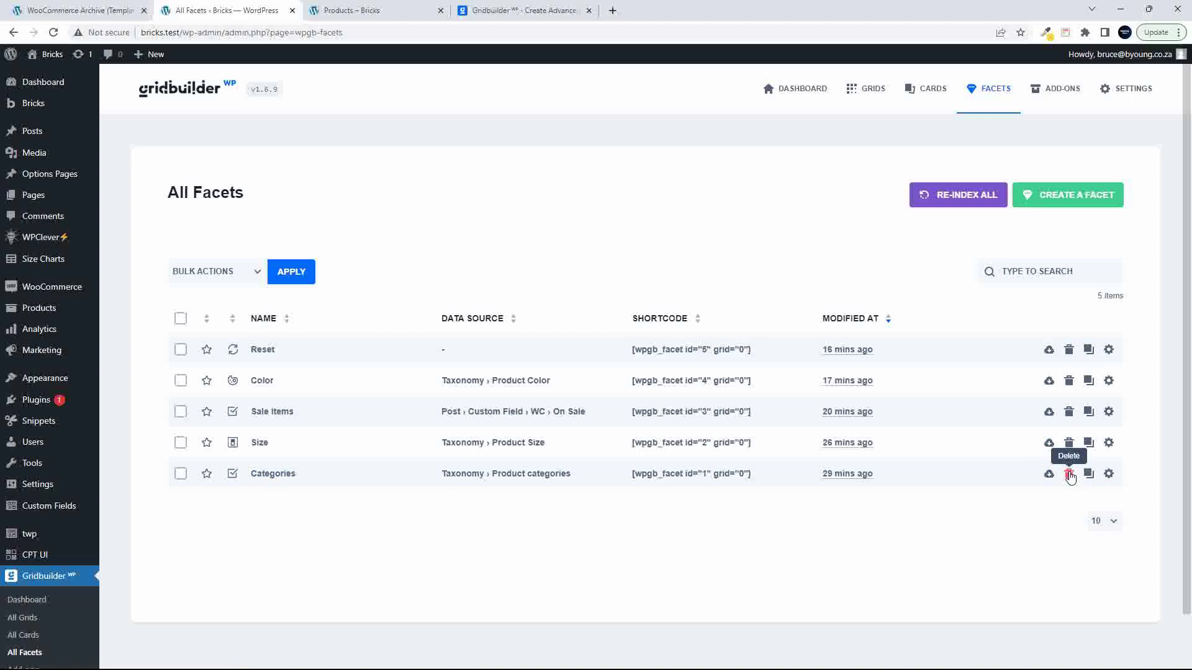
{"action": "left_click", "coordinate": [1068, 473]}
{"action": "left_click", "coordinate": [682, 386]}
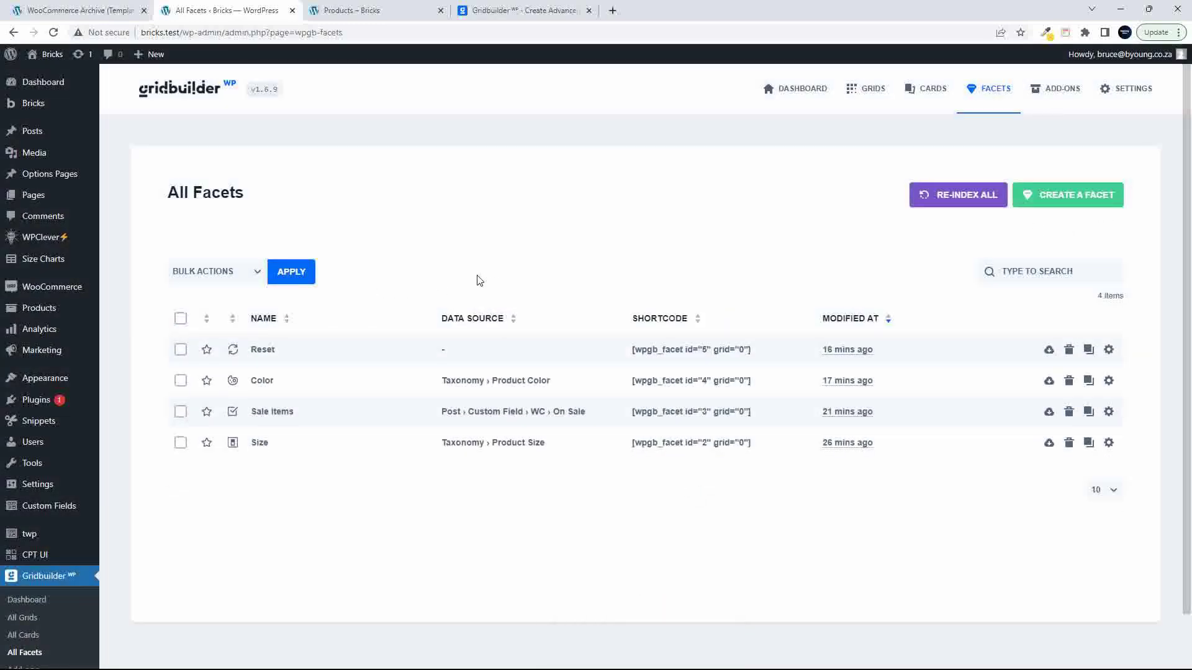
Step: Create a new facet and replace its default 'New Facet' name
{"action": "left_click", "coordinate": [1055, 205]}
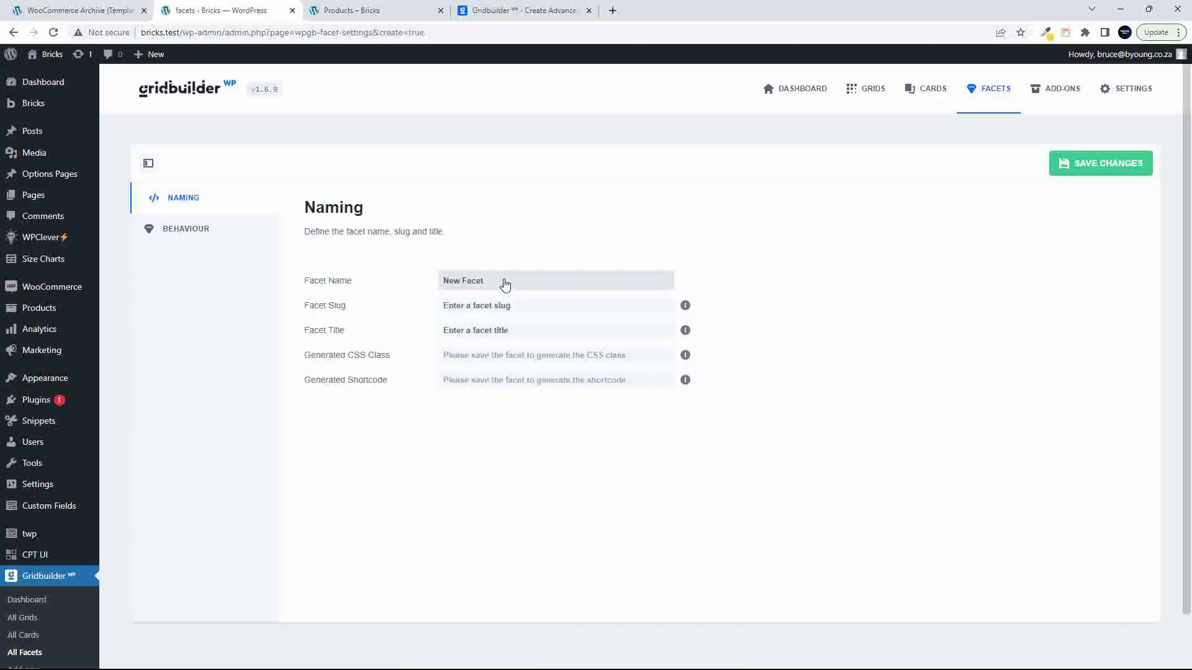
{"action": "left_click", "coordinate": [507, 287]}
{"action": "left_click_drag", "start_coordinate": [507, 287], "coordinate": [439, 288]}
{"action": "type", "text": "category New"}
Step: Set the facet's Behaviour to filter by the Product categories taxonomy
{"action": "left_click", "coordinate": [191, 230]}
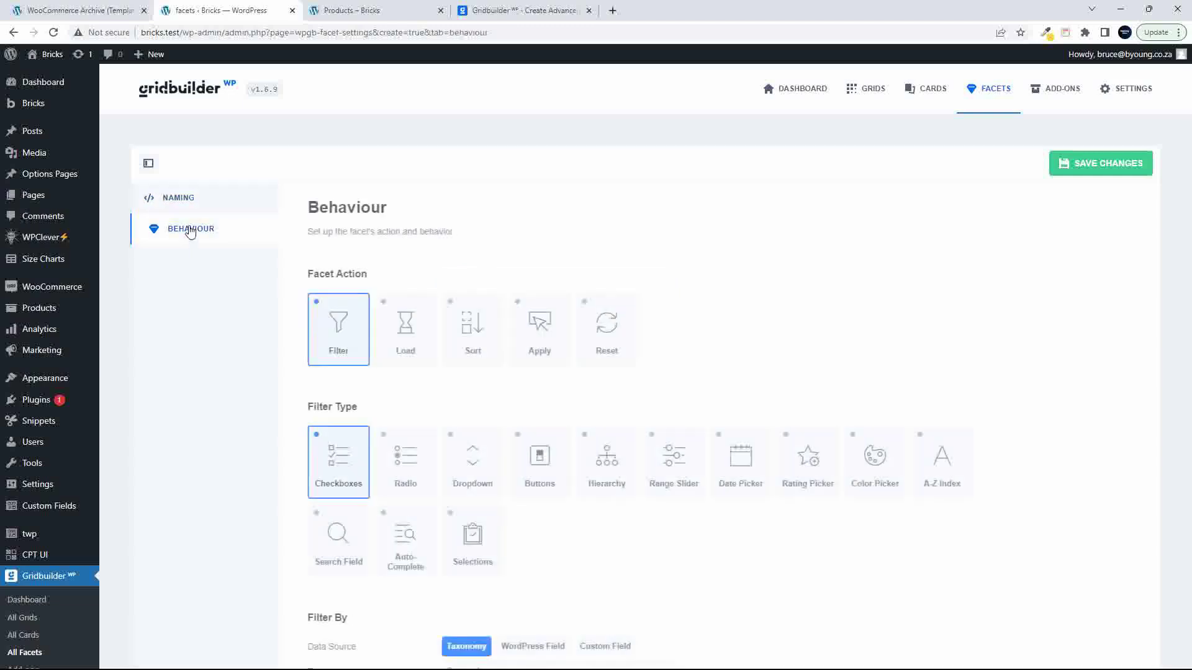
{"action": "scroll", "coordinate": [828, 348], "scroll_direction": "down", "scroll_amount": 2}
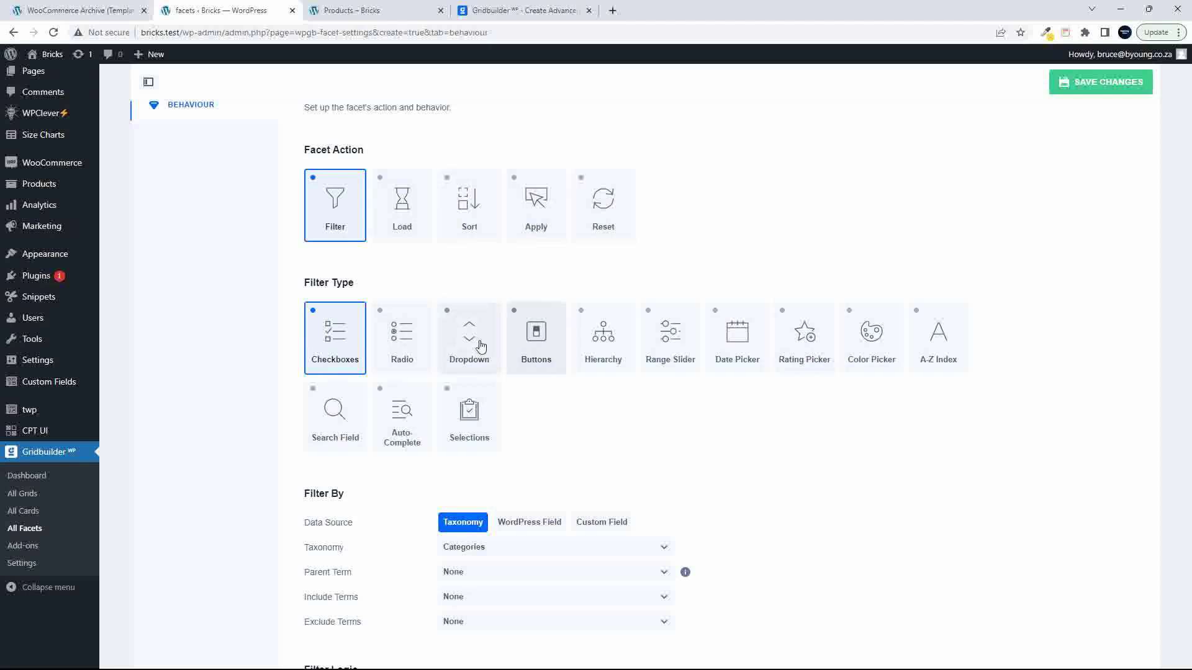
{"action": "scroll", "coordinate": [763, 428], "scroll_direction": "down", "scroll_amount": 1}
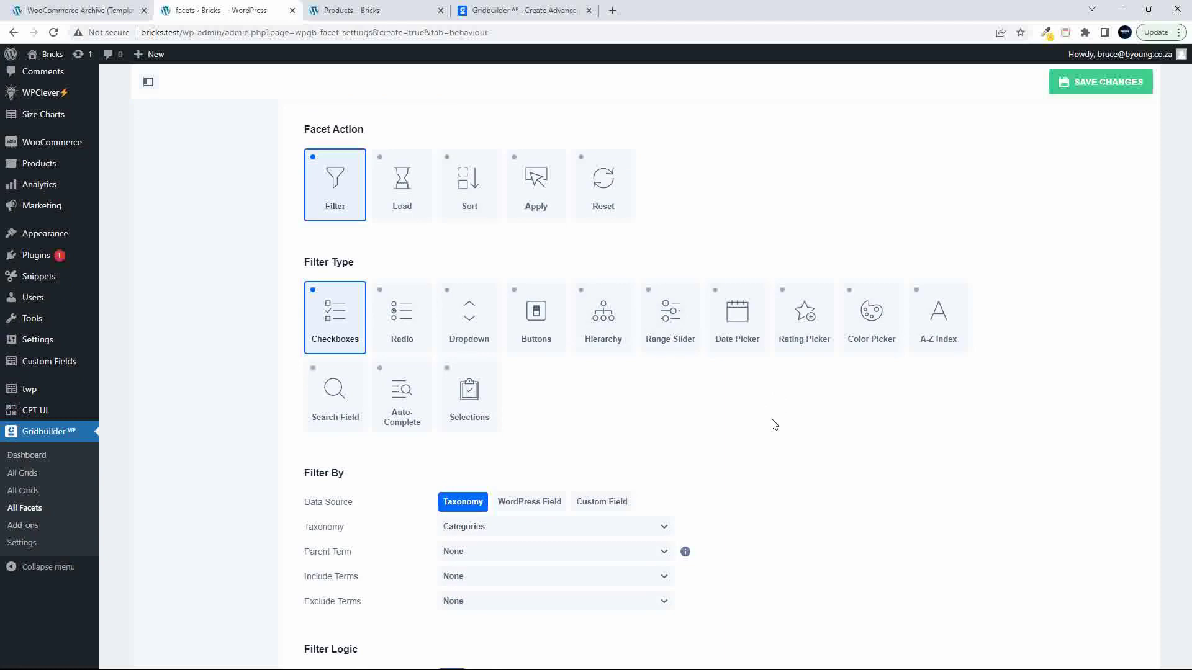
{"action": "scroll", "coordinate": [774, 425], "scroll_direction": "down", "scroll_amount": 2}
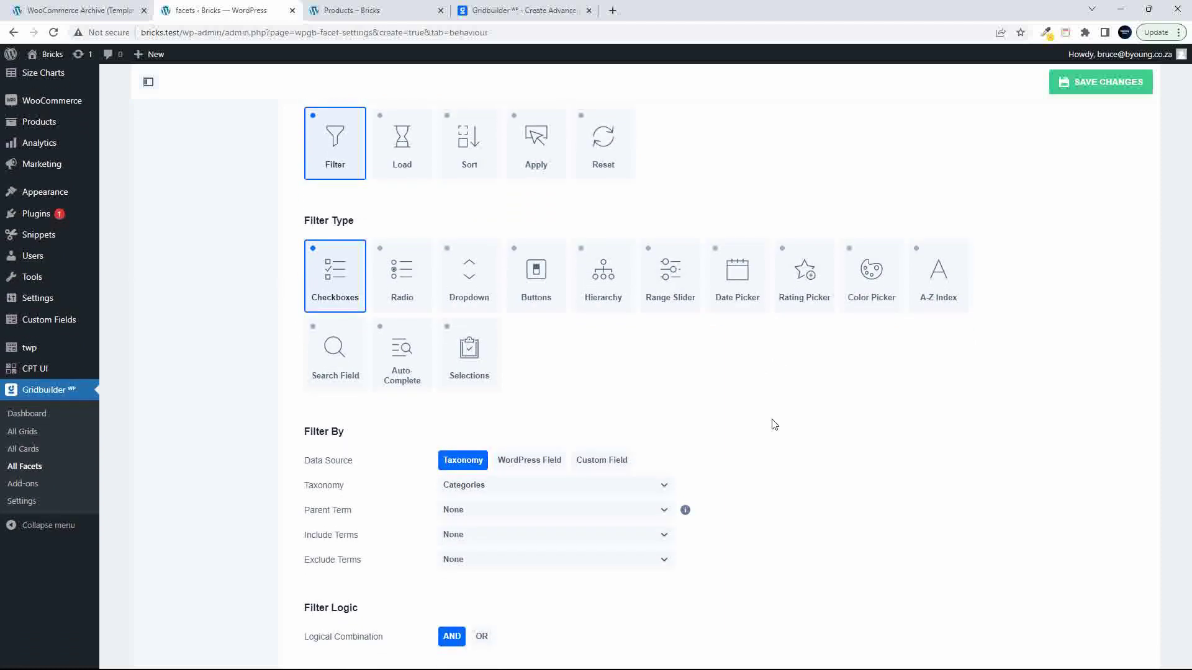
{"action": "scroll", "coordinate": [774, 424], "scroll_direction": "down", "scroll_amount": 3}
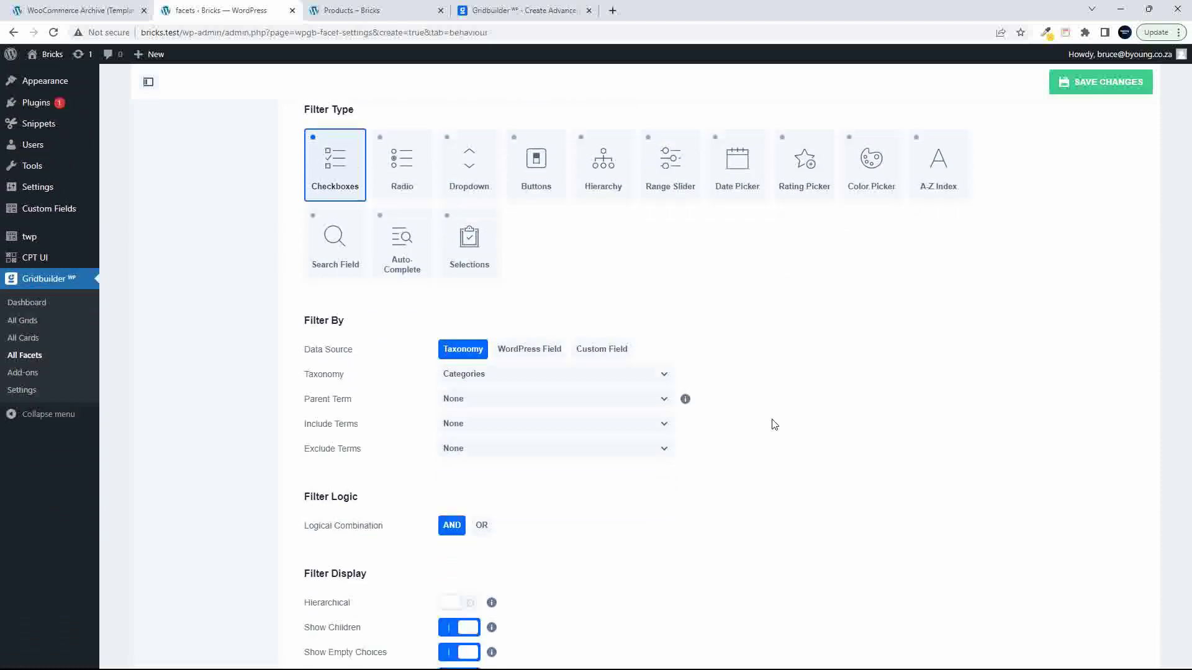
{"action": "scroll", "coordinate": [774, 424], "scroll_direction": "up", "scroll_amount": 3}
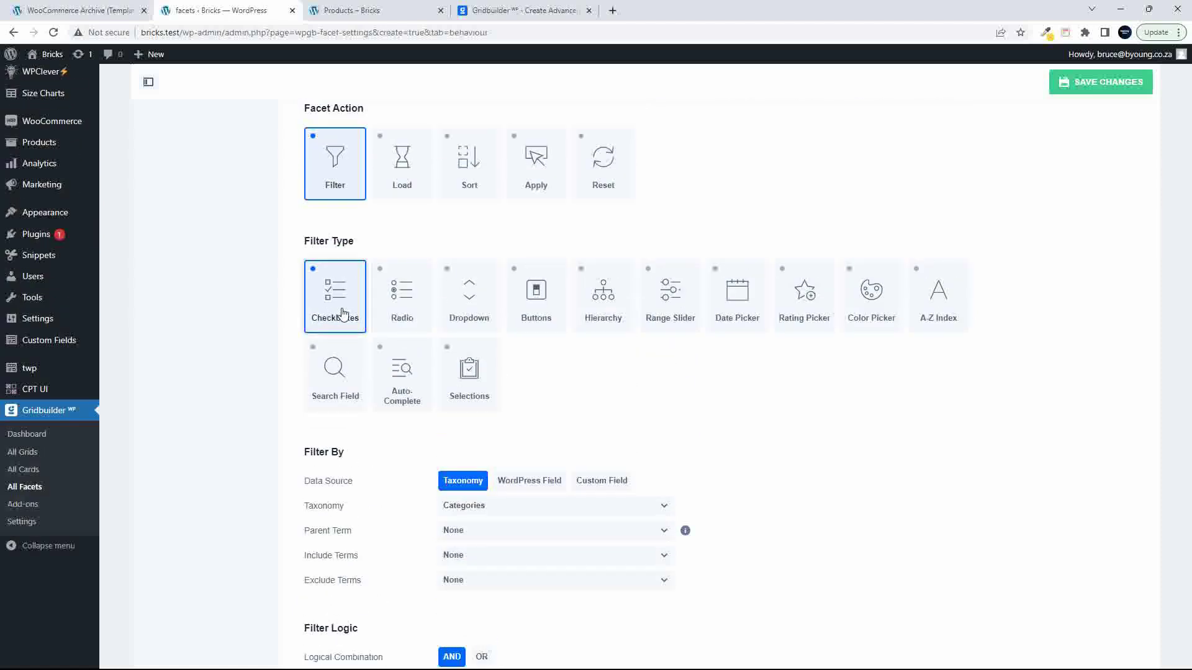
{"action": "scroll", "coordinate": [782, 439], "scroll_direction": "down", "scroll_amount": 2}
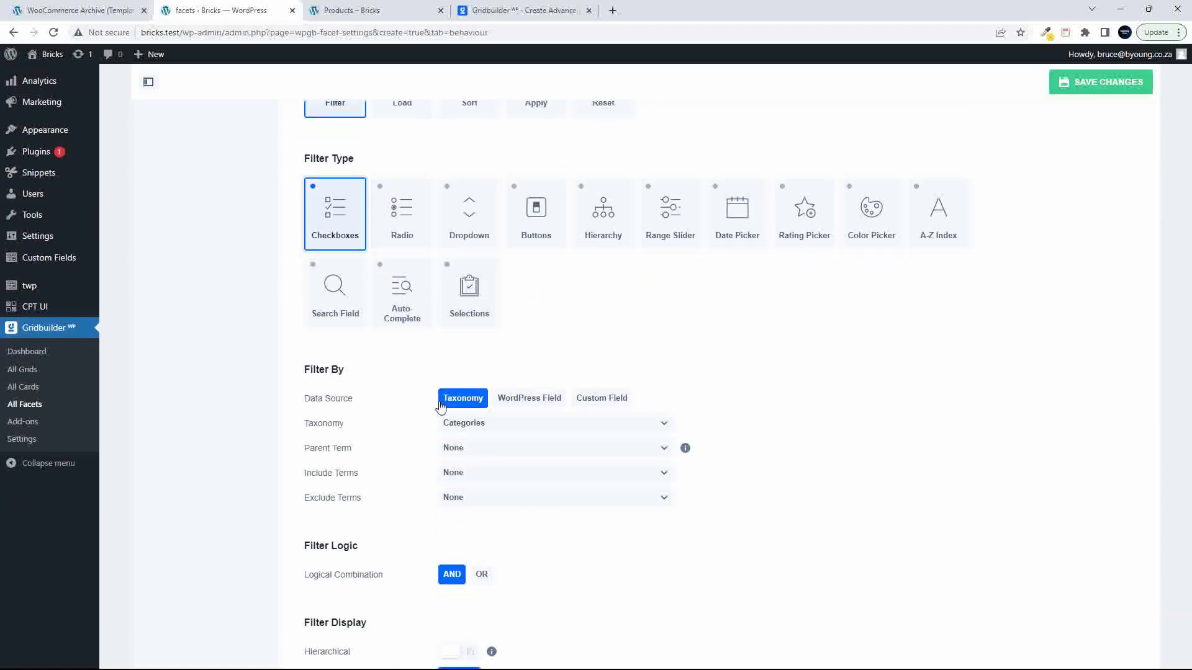
{"action": "left_click", "coordinate": [479, 422]}
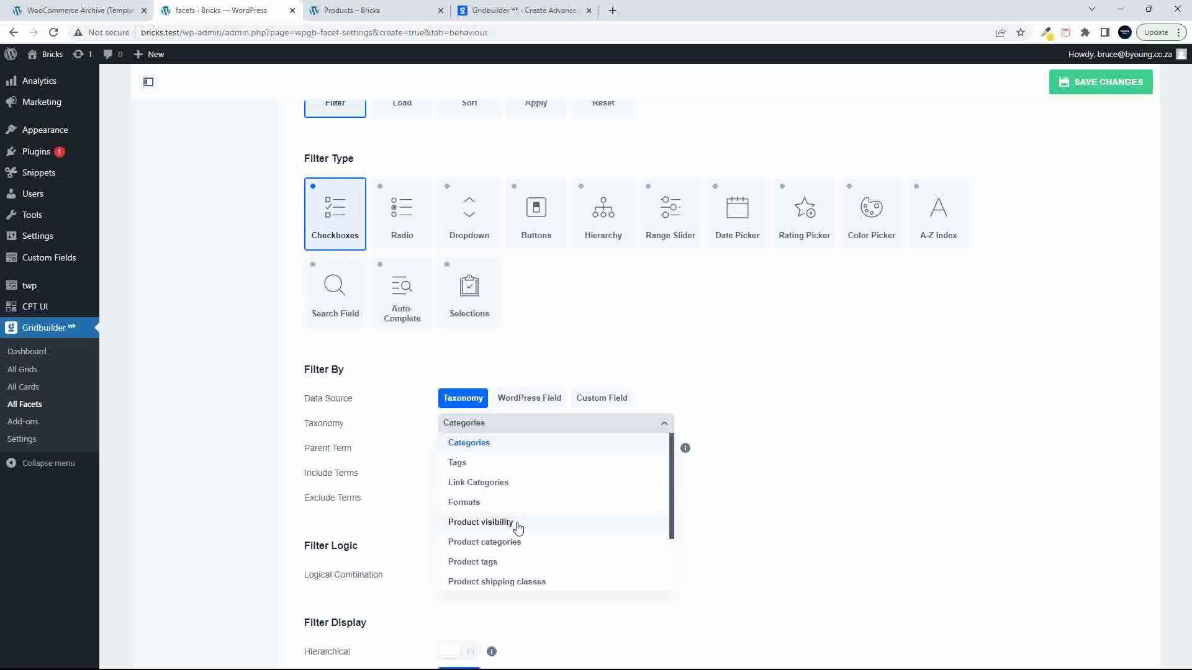
{"action": "left_click", "coordinate": [523, 543]}
Step: Combine choices with OR, enable Hierarchical display, and save the facet
{"action": "scroll", "coordinate": [702, 538], "scroll_direction": "down", "scroll_amount": 5}
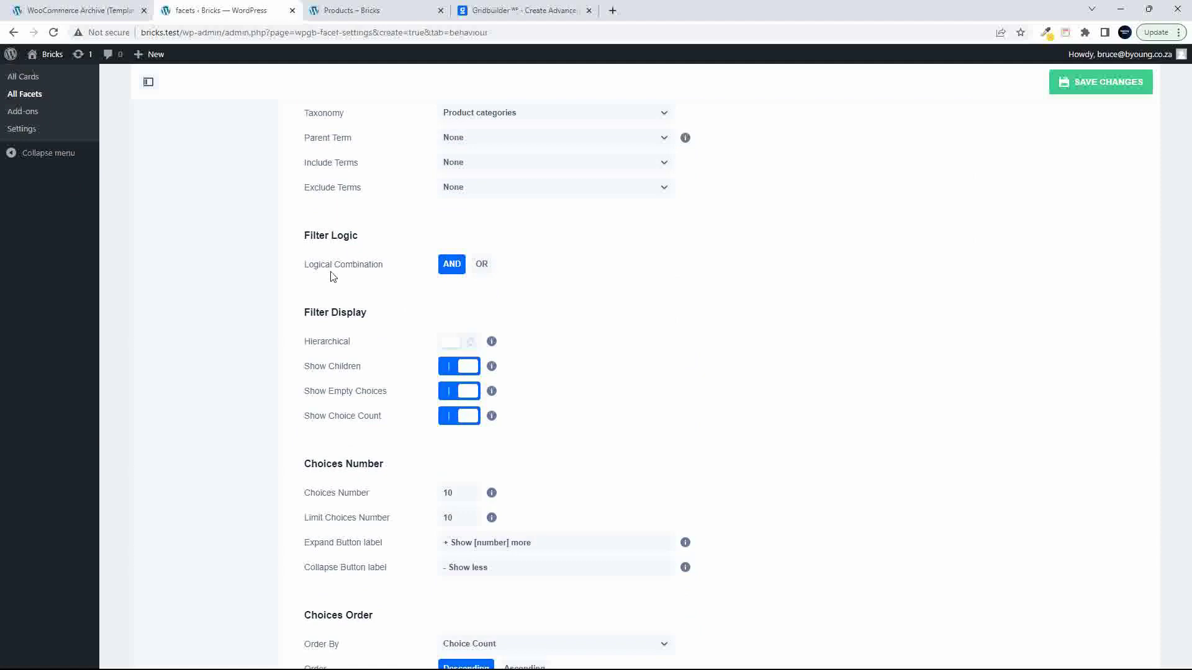
{"action": "left_click", "coordinate": [484, 267]}
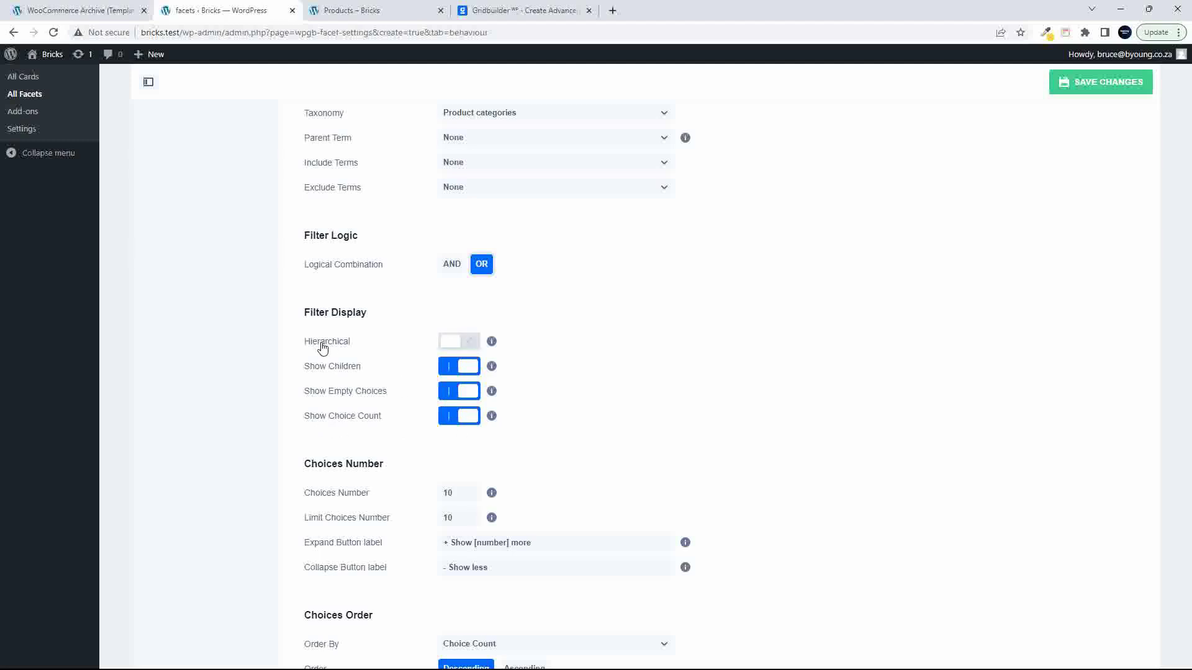
{"action": "left_click", "coordinate": [459, 343]}
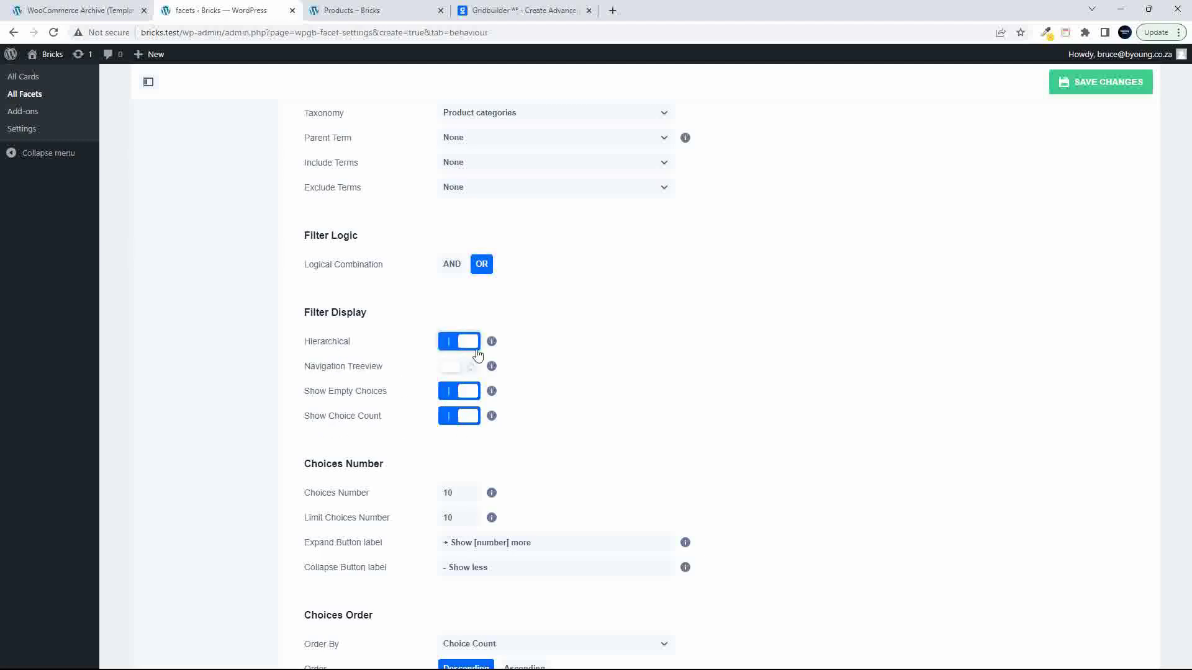
{"action": "scroll", "coordinate": [567, 378], "scroll_direction": "down", "scroll_amount": 2}
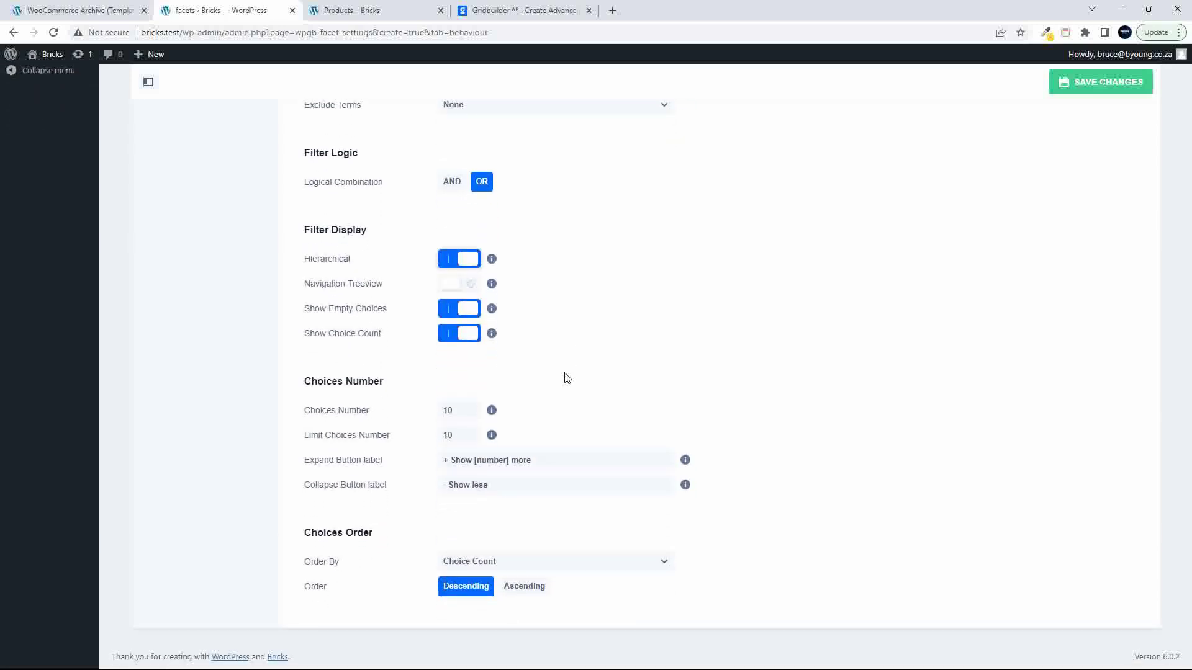
{"action": "scroll", "coordinate": [567, 377], "scroll_direction": "up", "scroll_amount": 8}
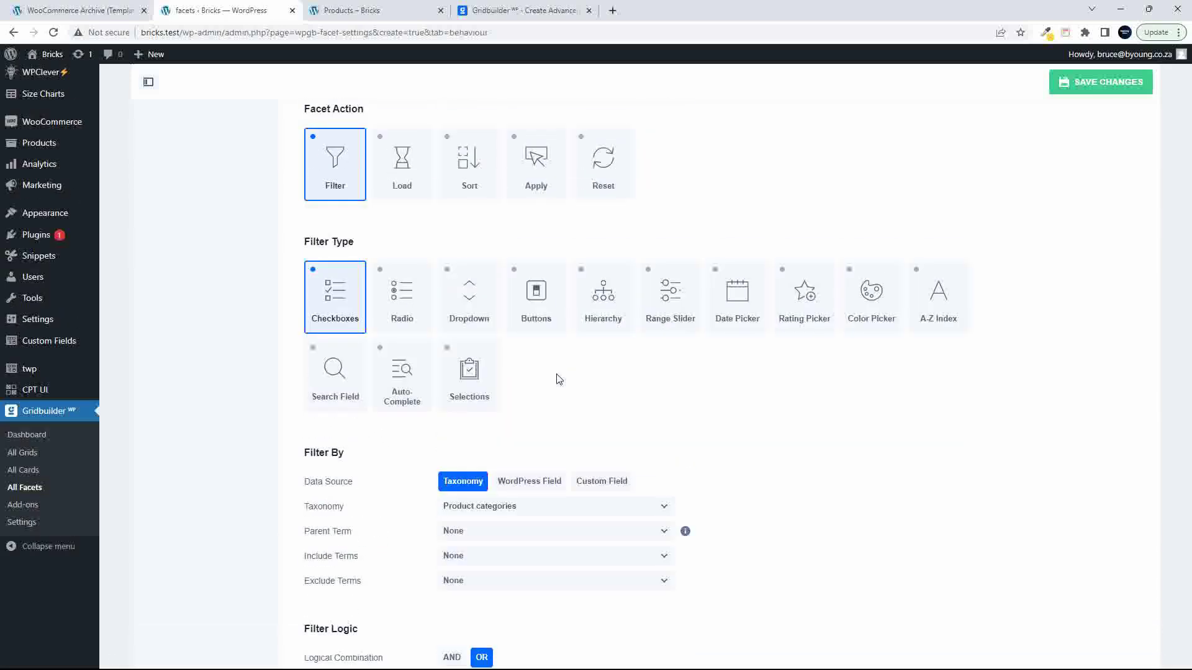
{"action": "left_click", "coordinate": [1111, 87]}
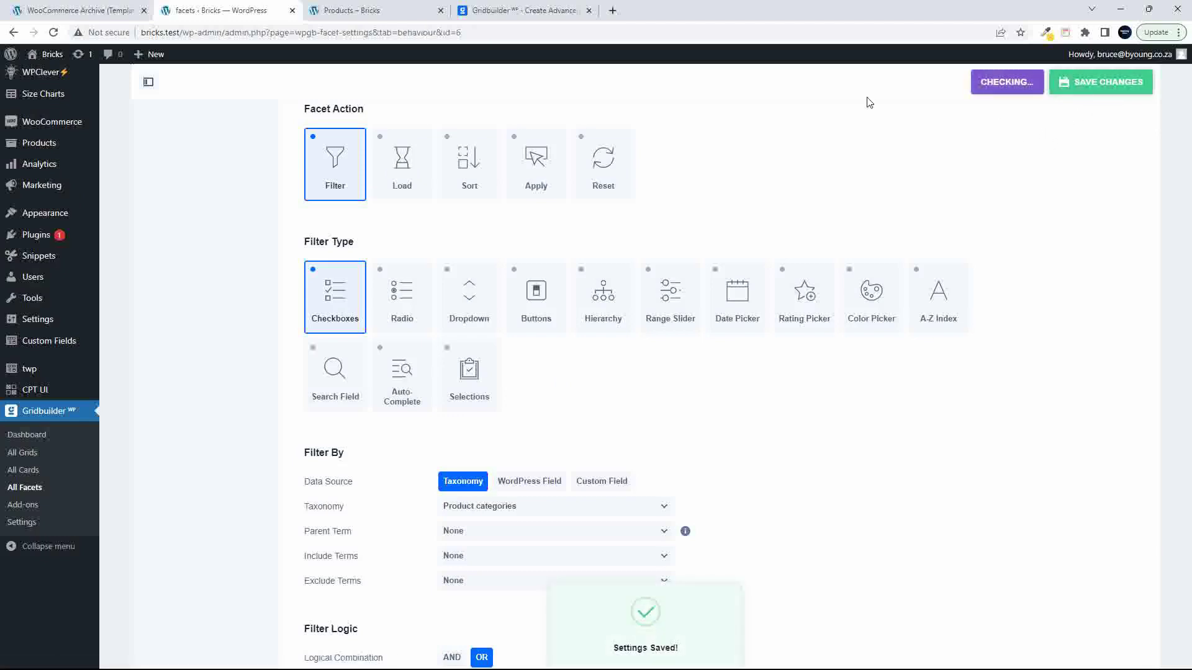
Step: Delete the Categories facet from the Bricks archive template and save it
{"action": "left_click", "coordinate": [74, 10]}
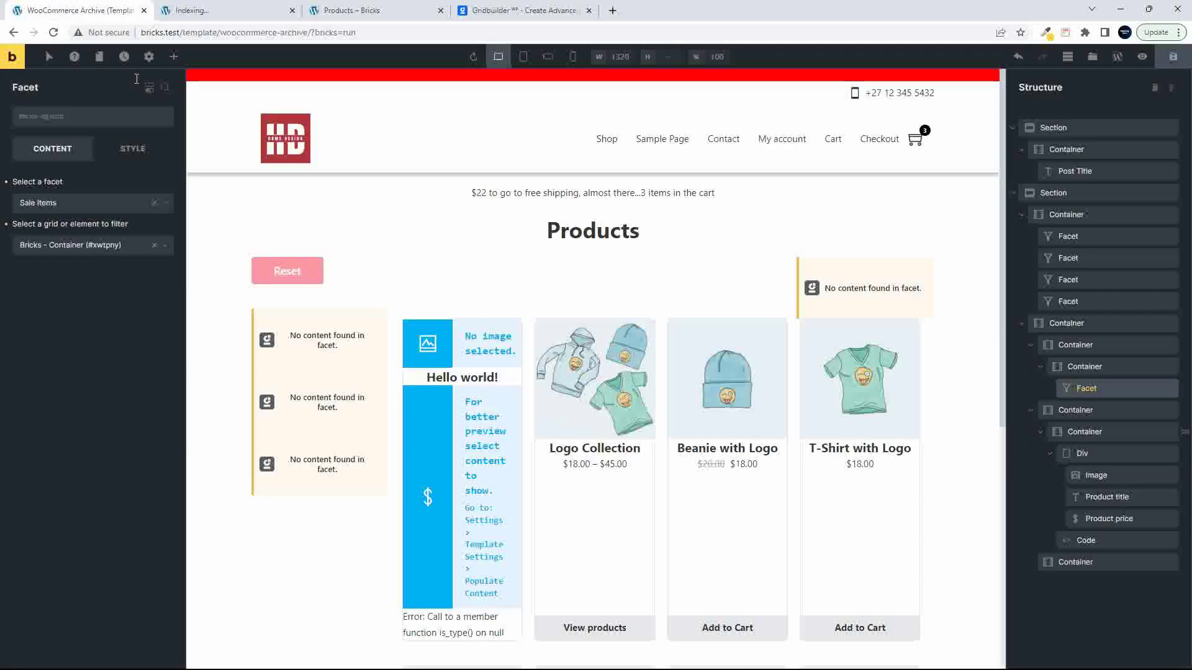
{"action": "left_click", "coordinate": [331, 338]}
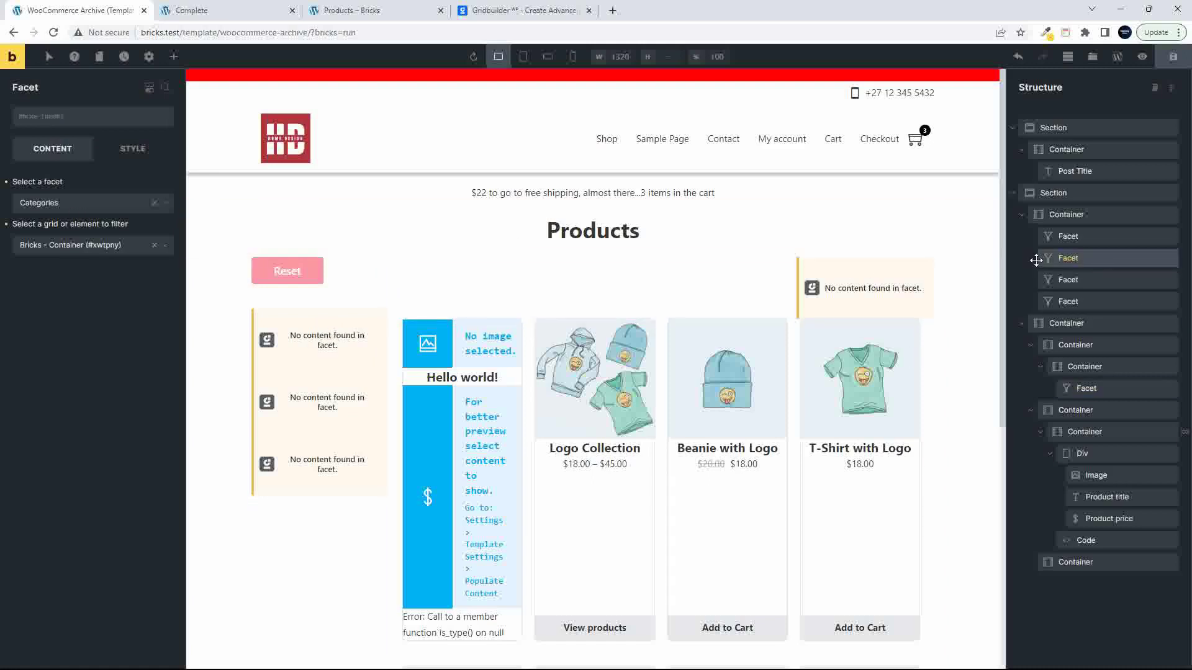
{"action": "right_click", "coordinate": [1086, 259]}
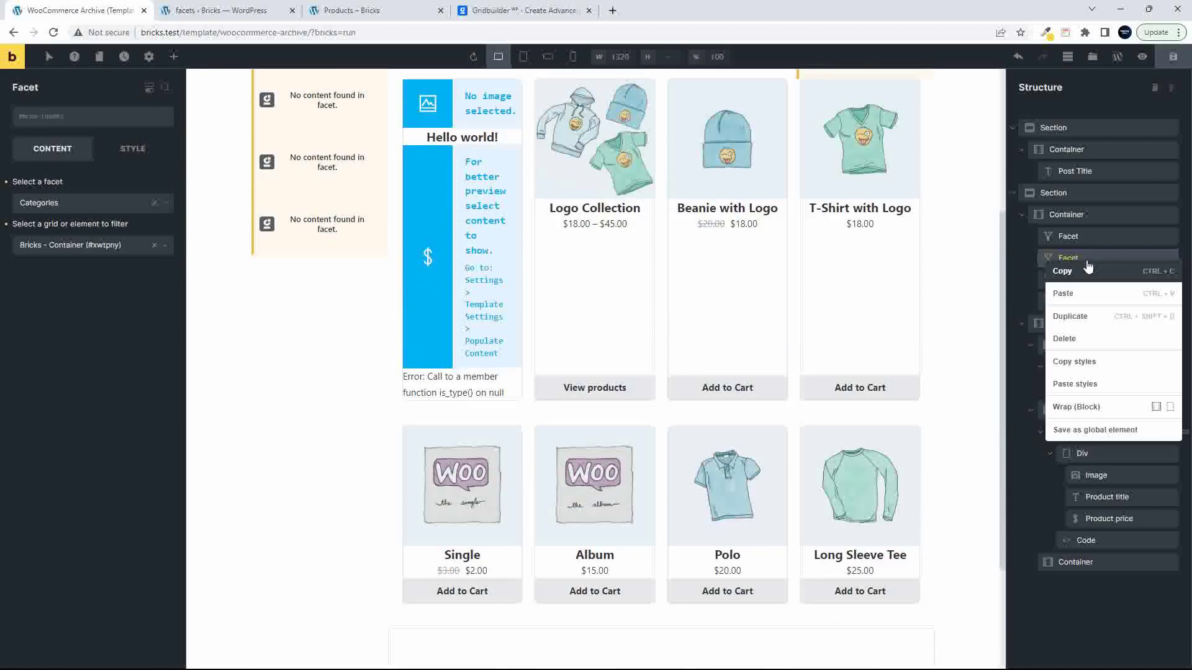
{"action": "left_click", "coordinate": [1084, 339]}
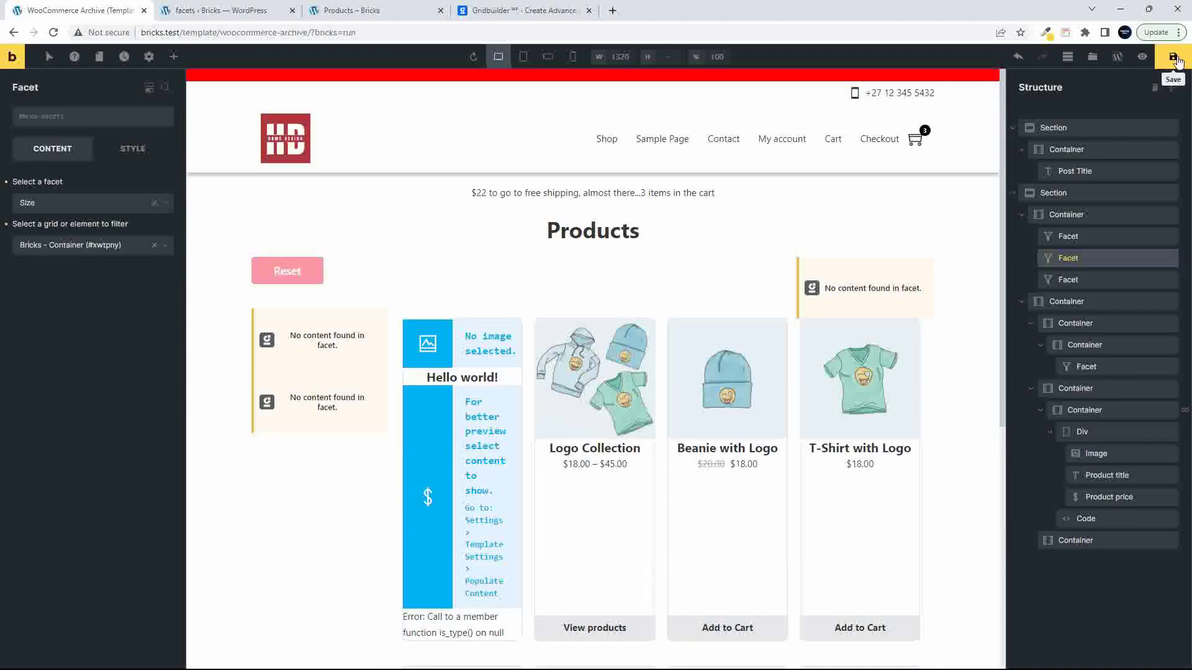
{"action": "left_click", "coordinate": [1176, 60]}
{"action": "left_click", "coordinate": [352, 10]}
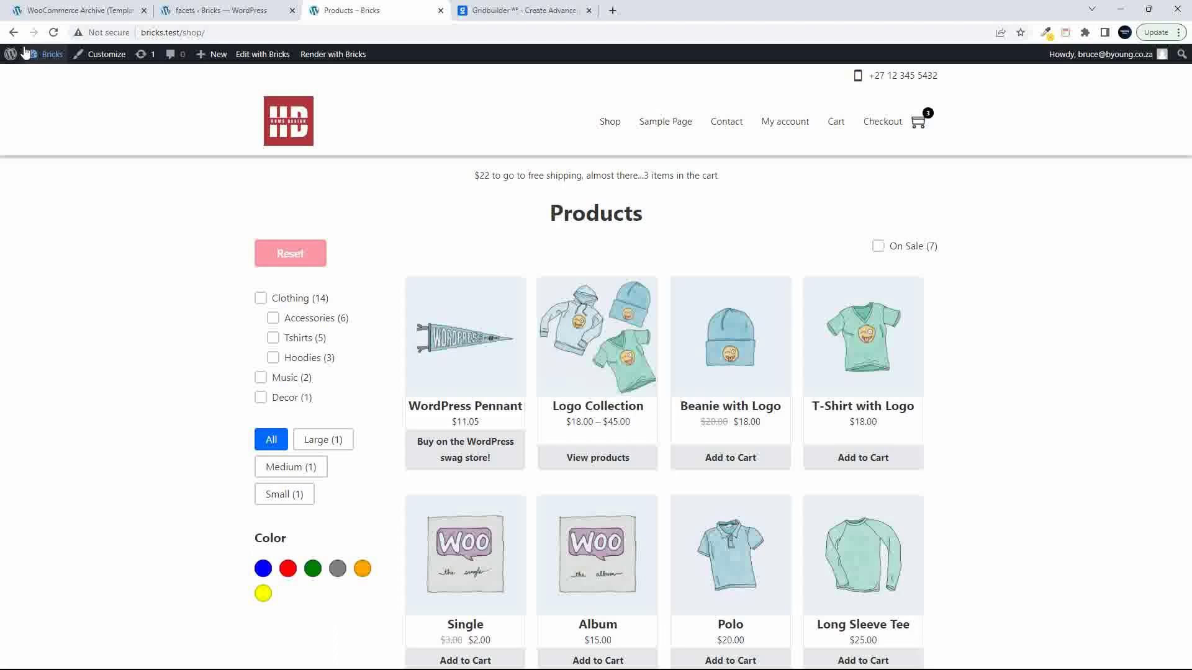
Step: Reload the shop page to check the facets, then return to the WooCommerce Archive template
{"action": "left_click", "coordinate": [53, 32]}
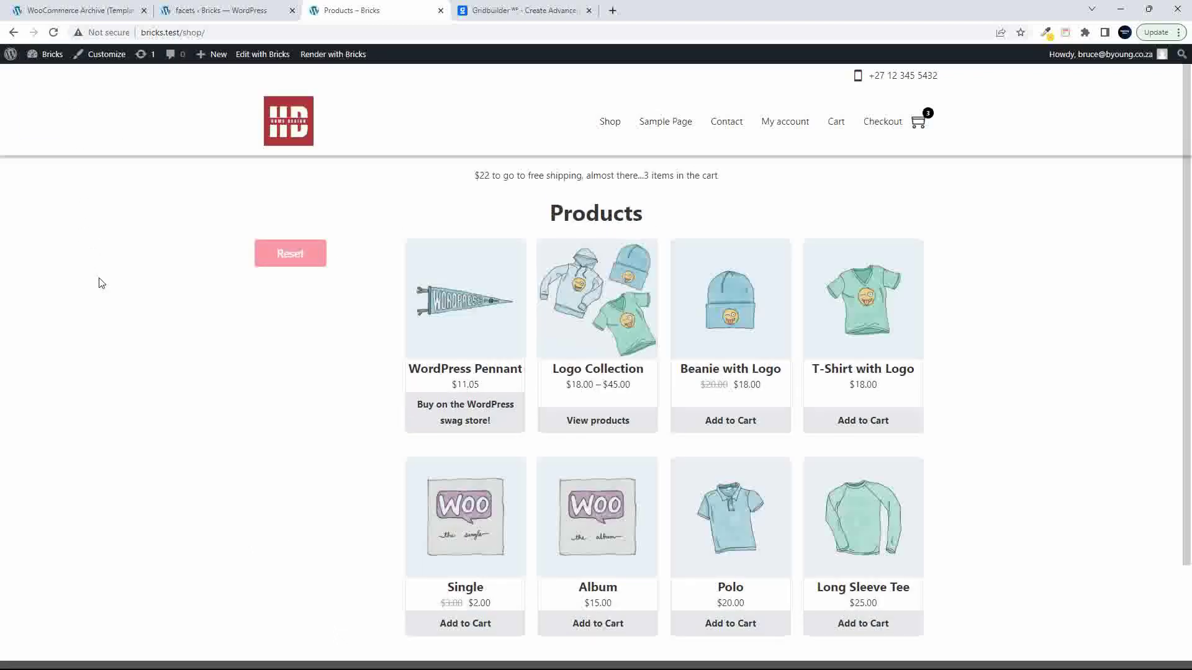
{"action": "left_click", "coordinate": [68, 10]}
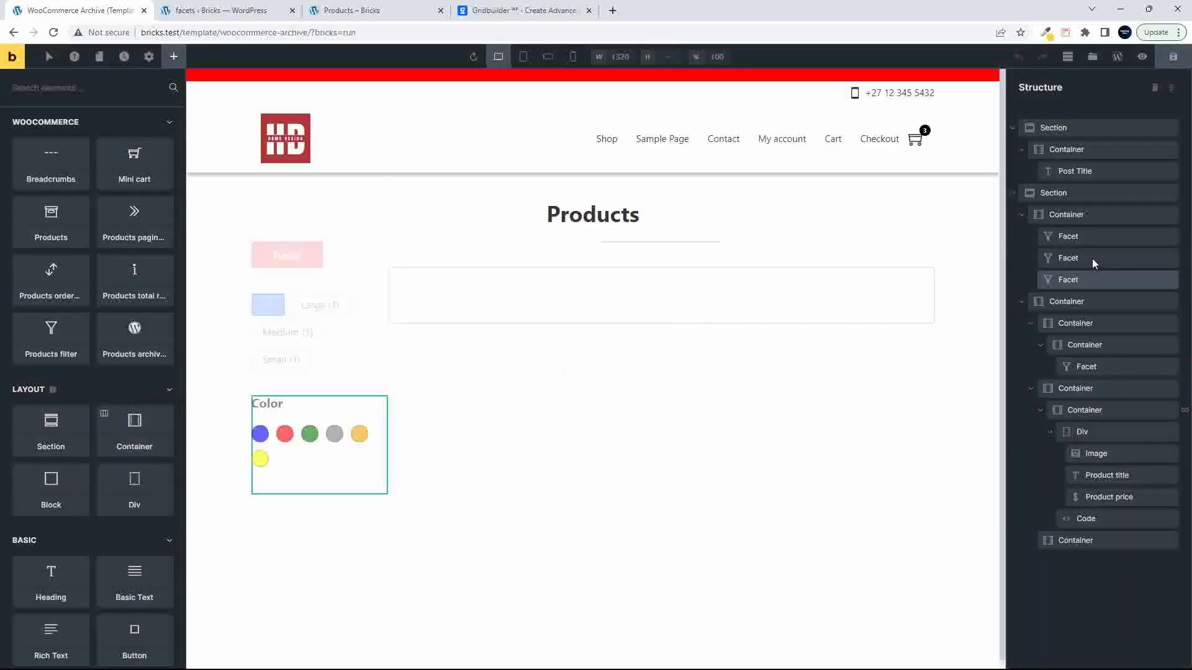
Step: Add a new Facet element to the template by searching 'face' in the elements list
{"action": "left_click", "coordinate": [1080, 241]}
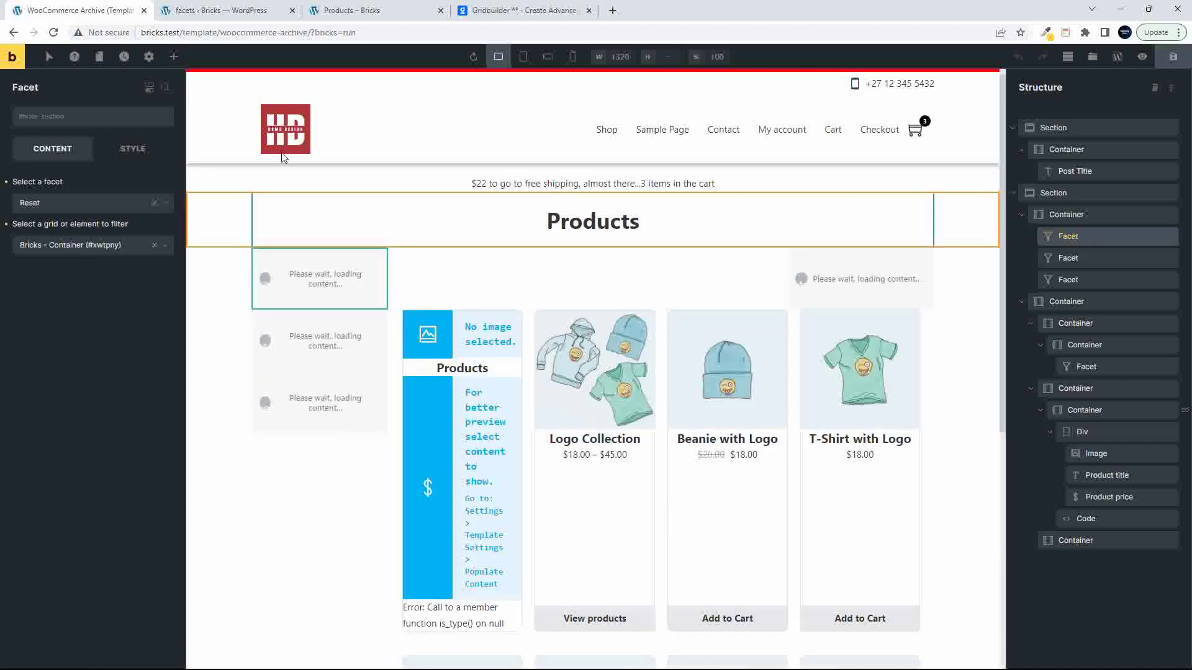
{"action": "left_click", "coordinate": [175, 57]}
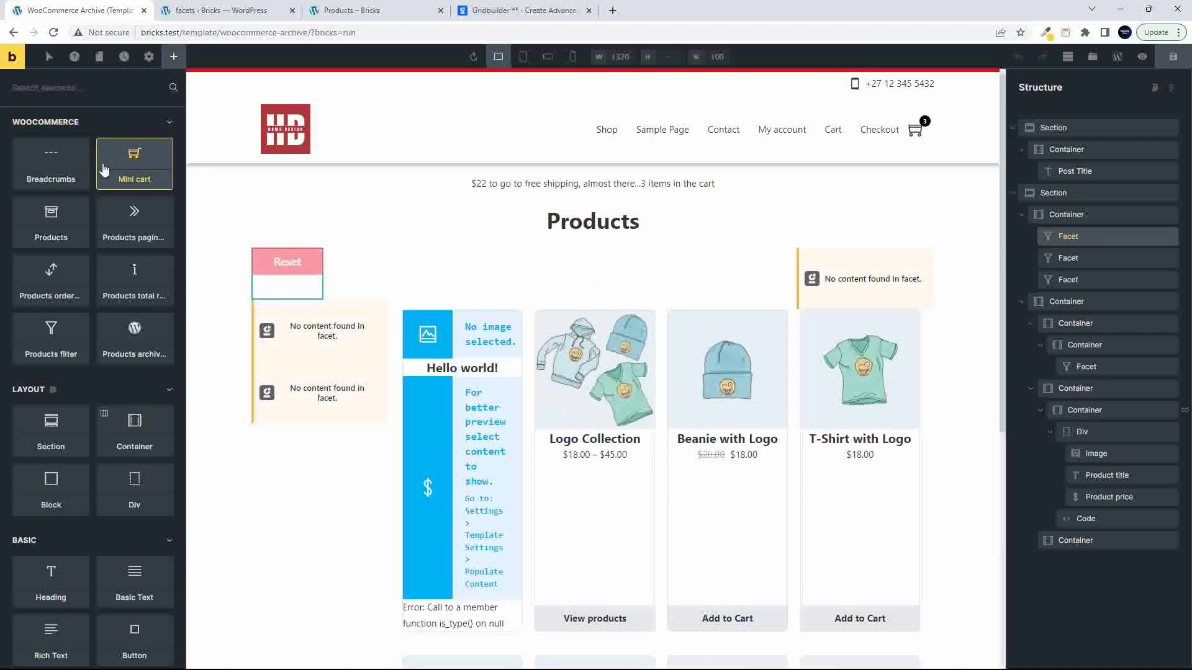
{"action": "left_click", "coordinate": [76, 86]}
{"action": "type", "text": "face"}
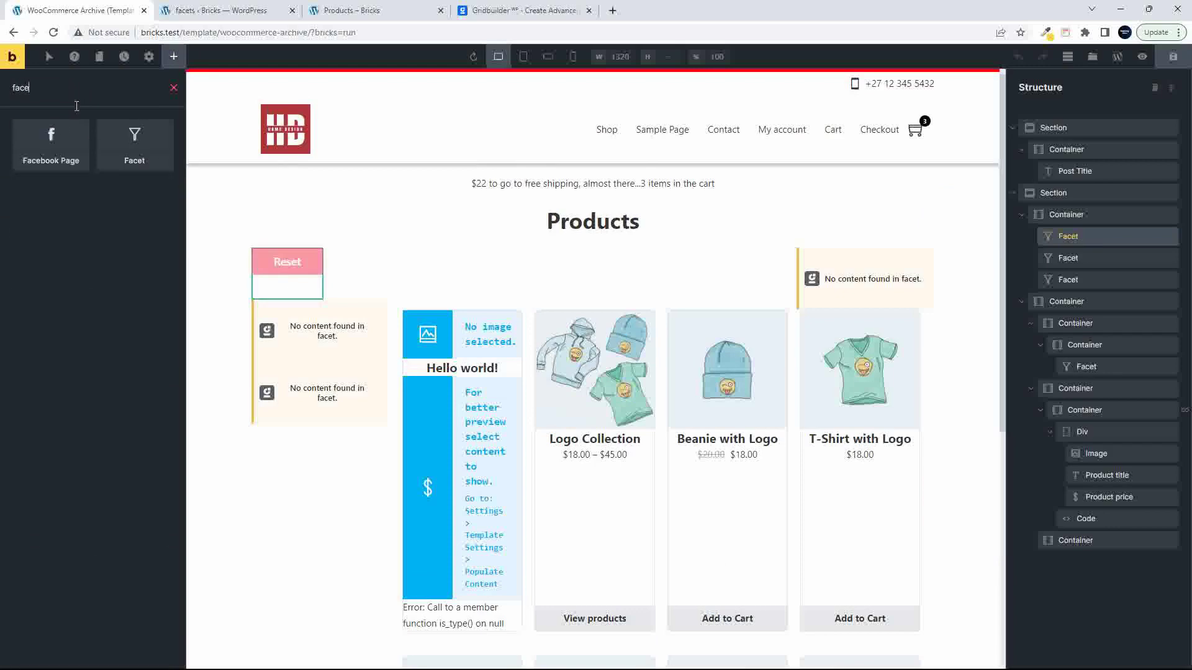
{"action": "left_click", "coordinate": [146, 147]}
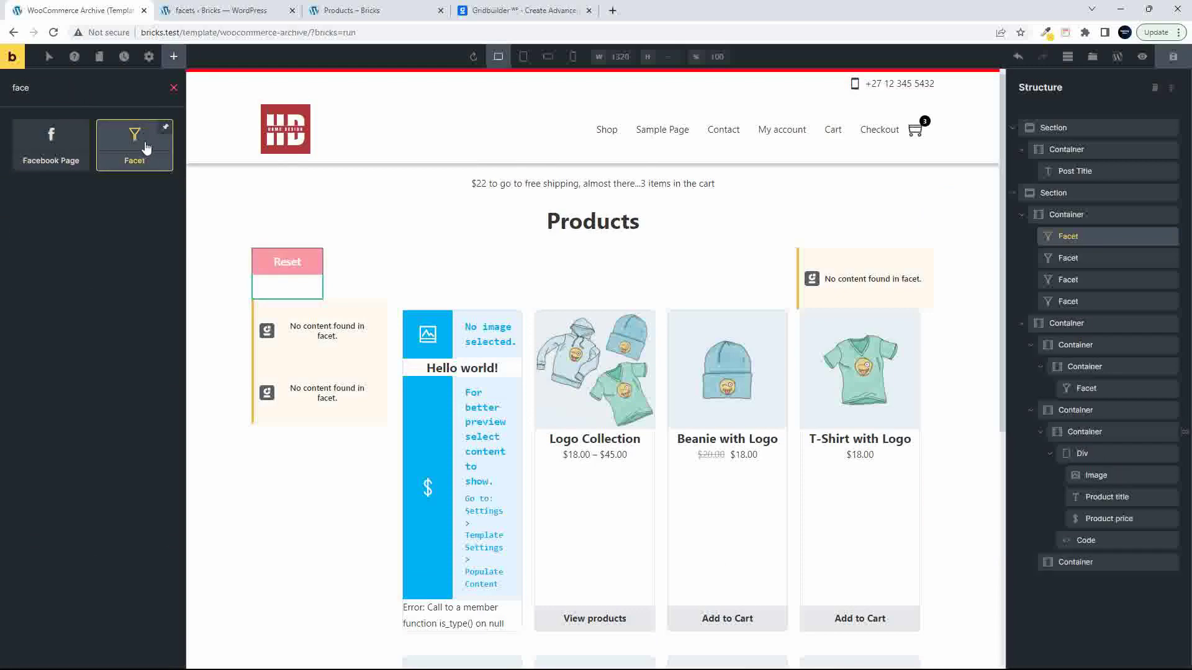
{"action": "left_click", "coordinate": [1090, 257]}
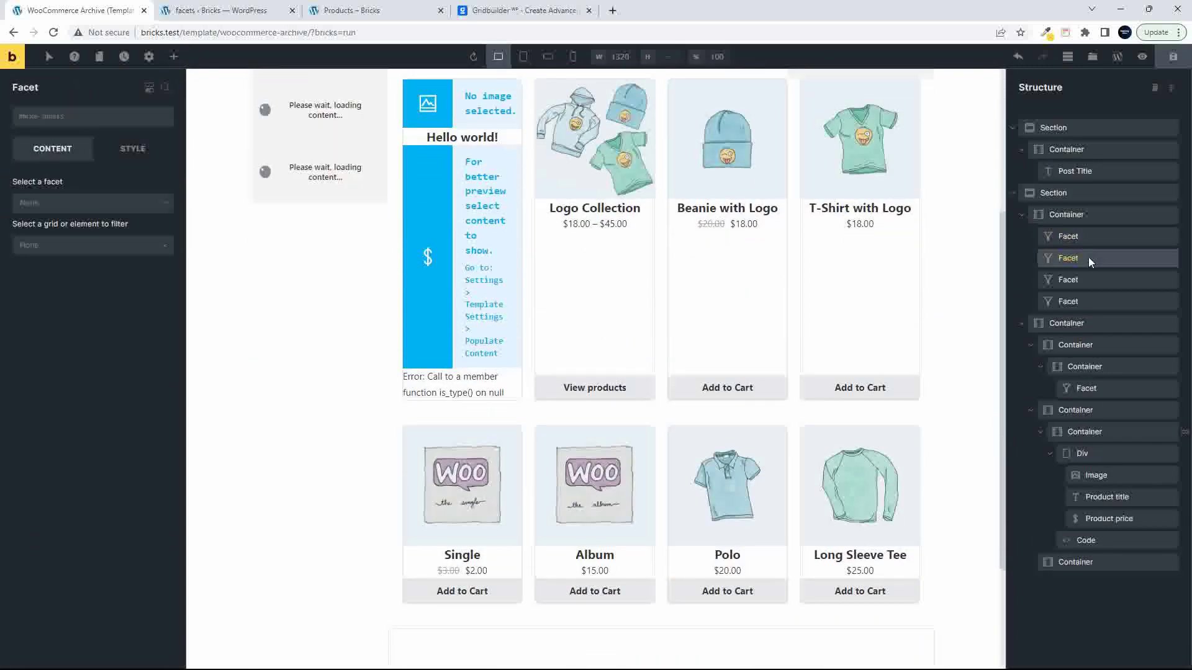
Step: Set the new Facet to category New, filtering Bricks - Container (#xwtpny)
{"action": "left_click", "coordinate": [130, 210]}
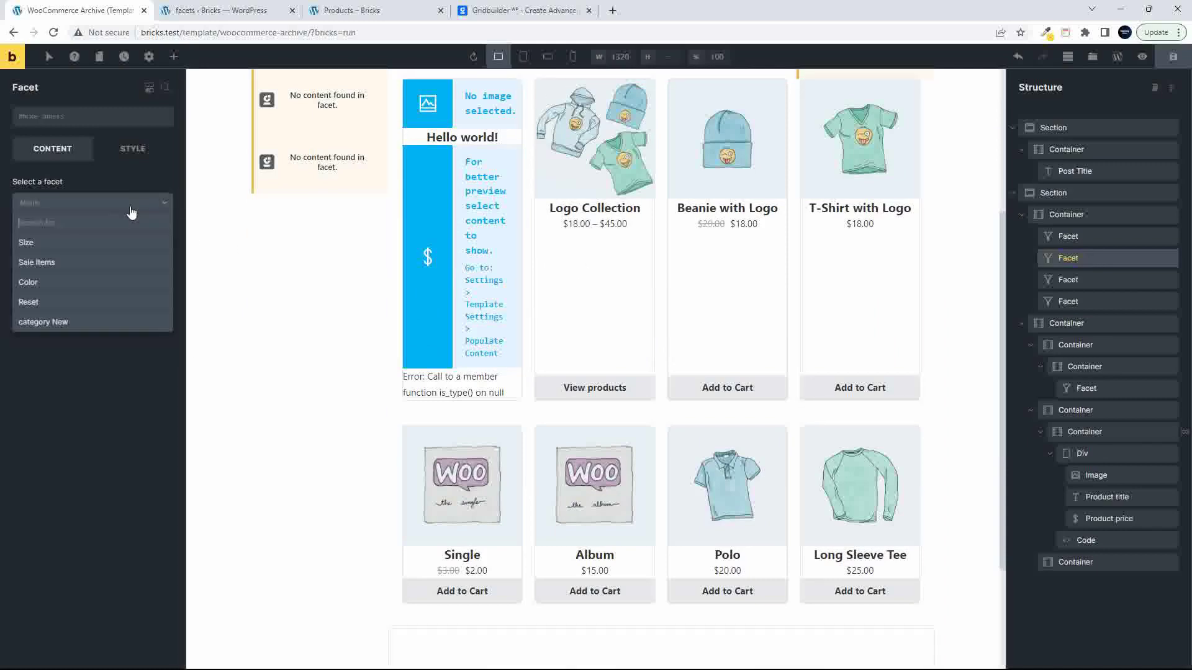
{"action": "left_click", "coordinate": [45, 322]}
{"action": "left_click", "coordinate": [62, 251]}
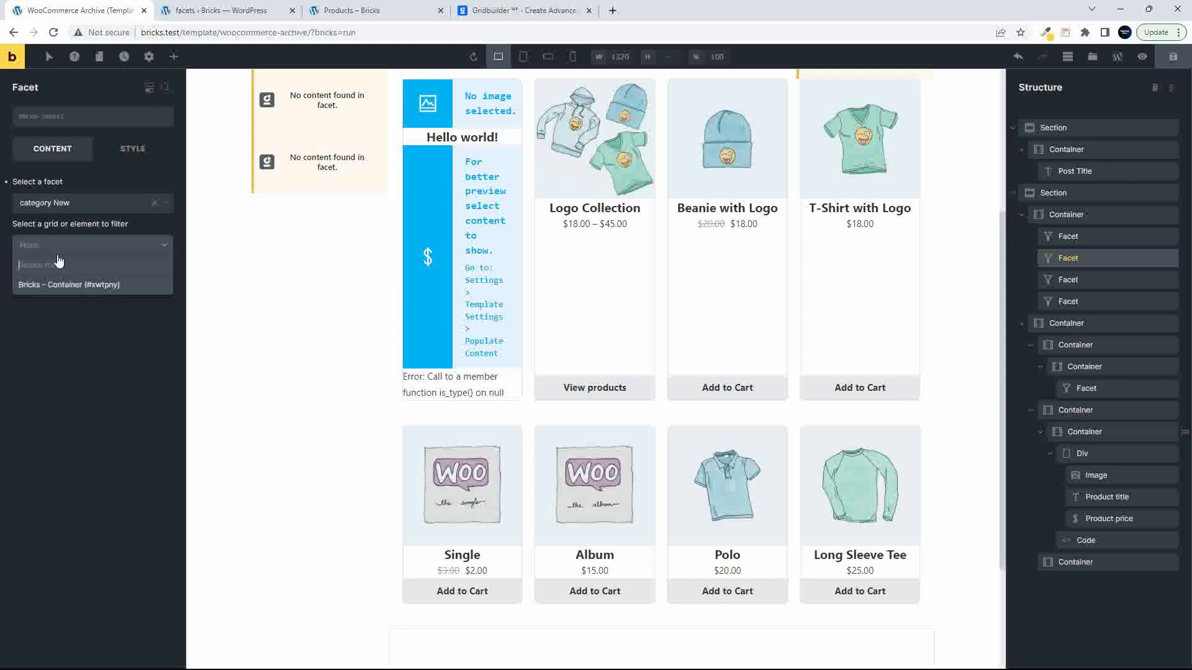
{"action": "left_click", "coordinate": [55, 285]}
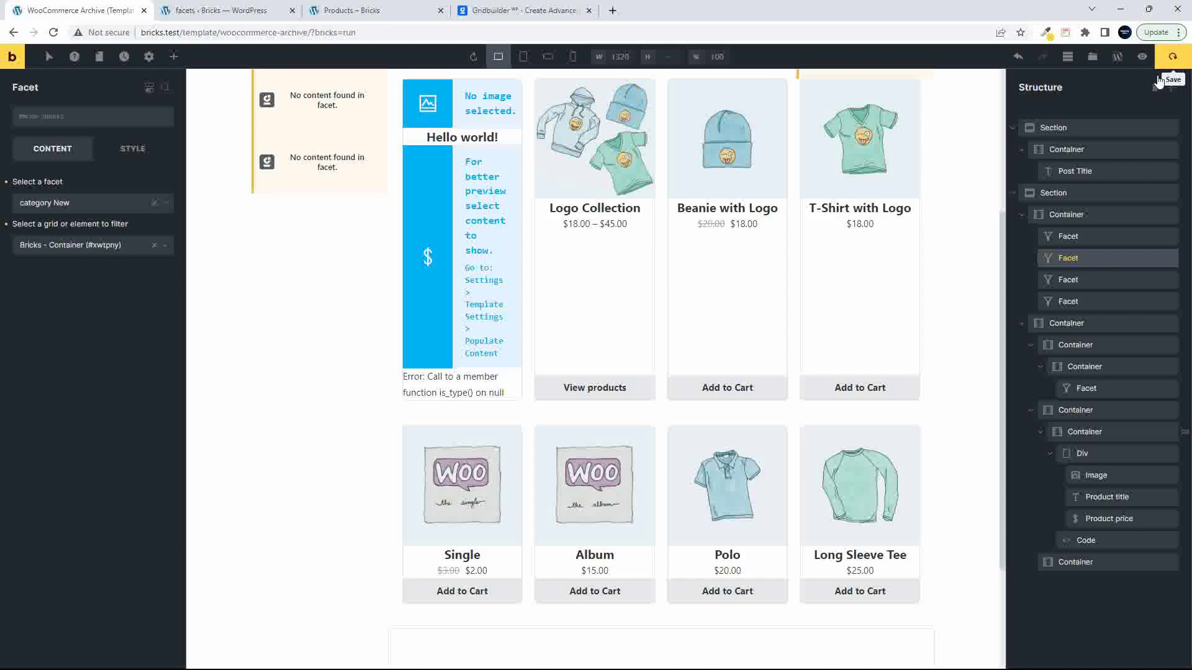
{"action": "left_click", "coordinate": [368, 7]}
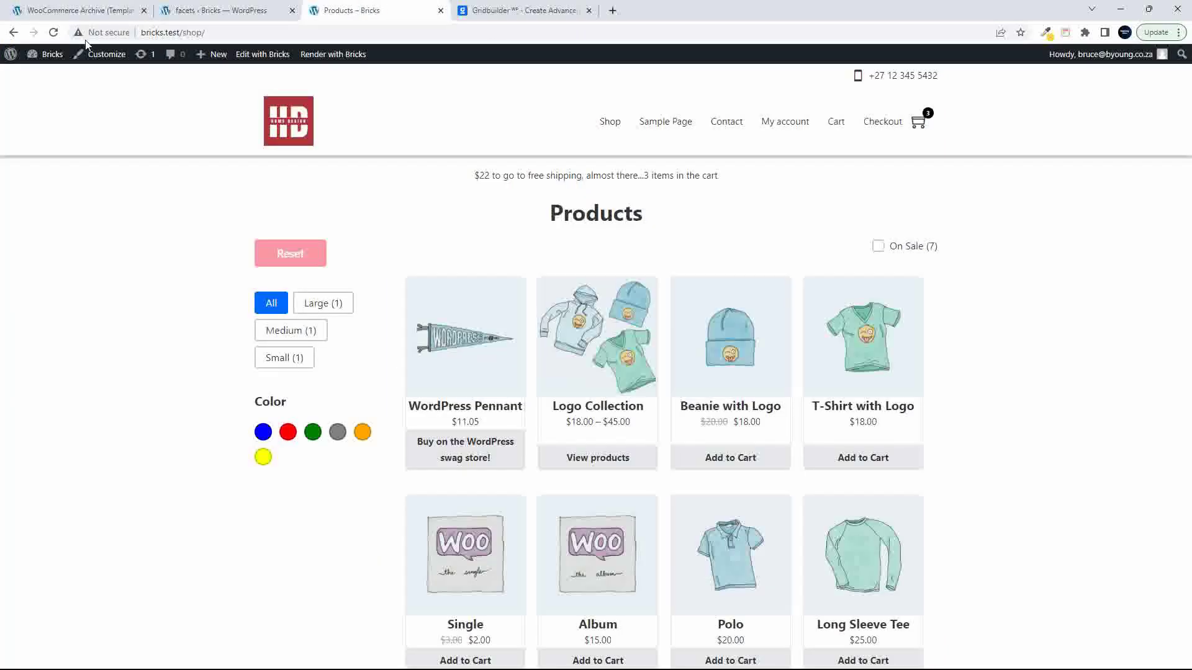
Step: Reload the shop and test the category filter by ticking and unticking Tshirts (5)
{"action": "left_click", "coordinate": [54, 33]}
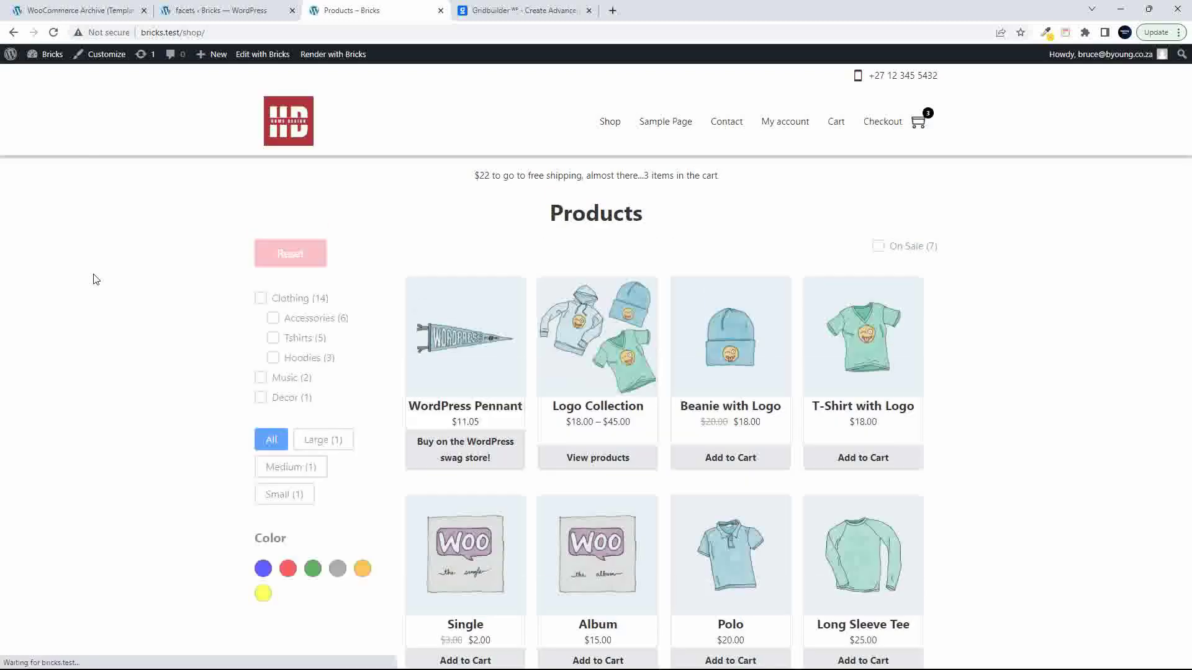
{"action": "left_click", "coordinate": [273, 338]}
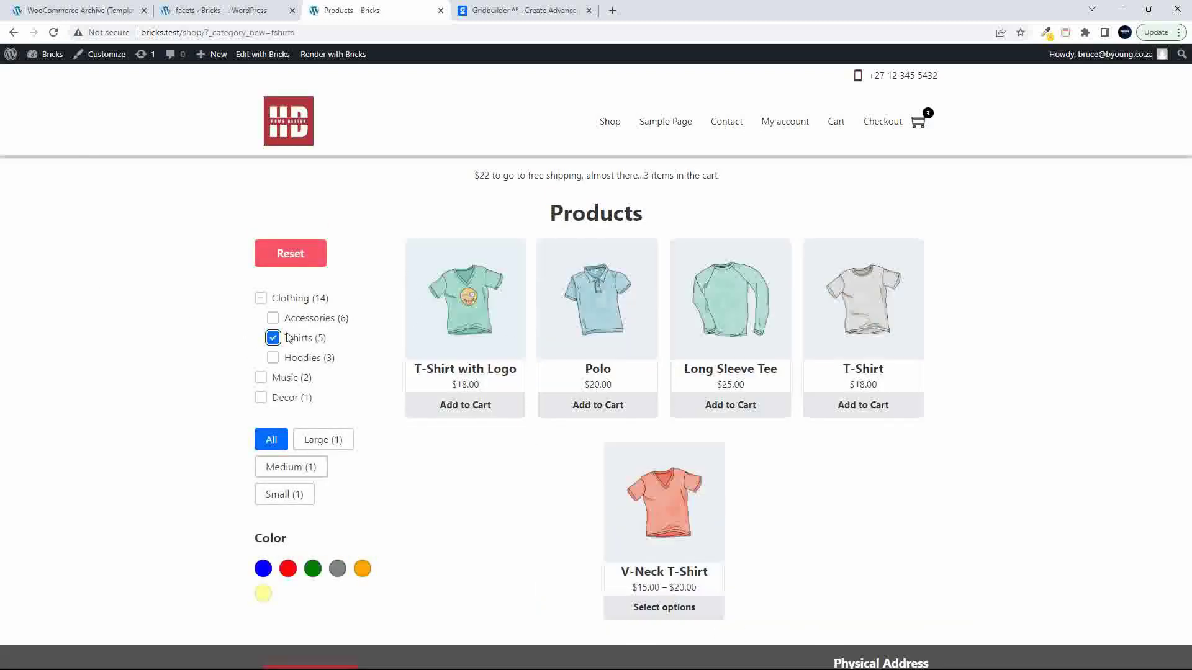
{"action": "left_click", "coordinate": [273, 337]}
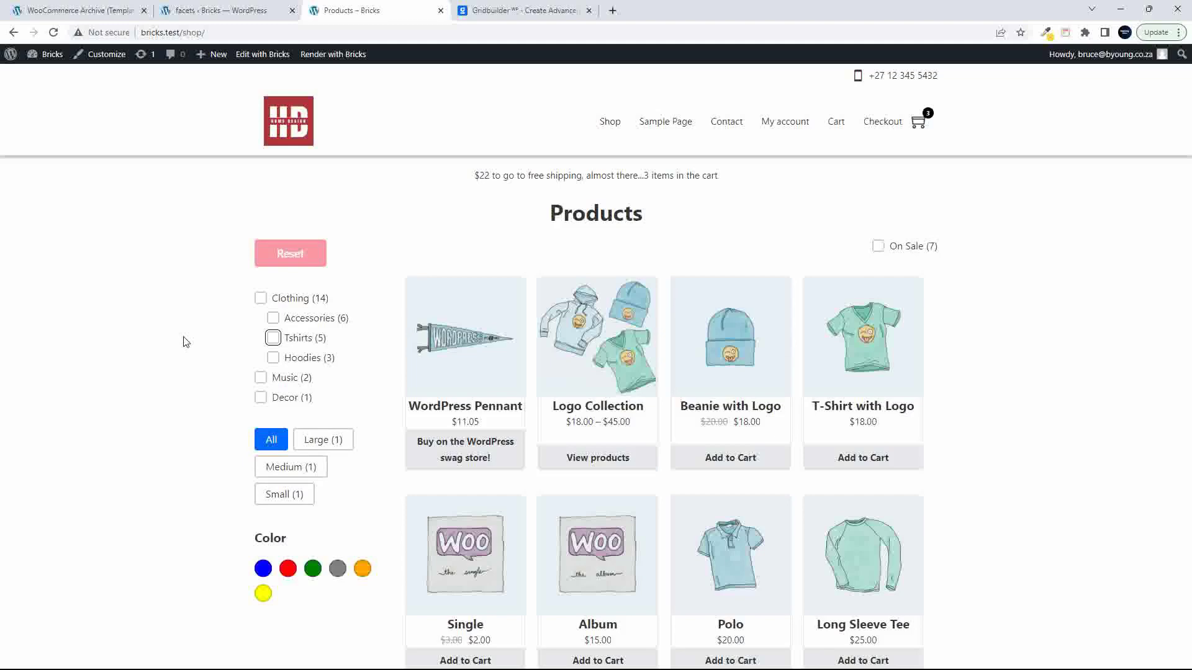
{"action": "scroll", "coordinate": [438, 406], "scroll_direction": "down", "scroll_amount": 3}
{"action": "scroll", "coordinate": [438, 409], "scroll_direction": "up", "scroll_amount": 3}
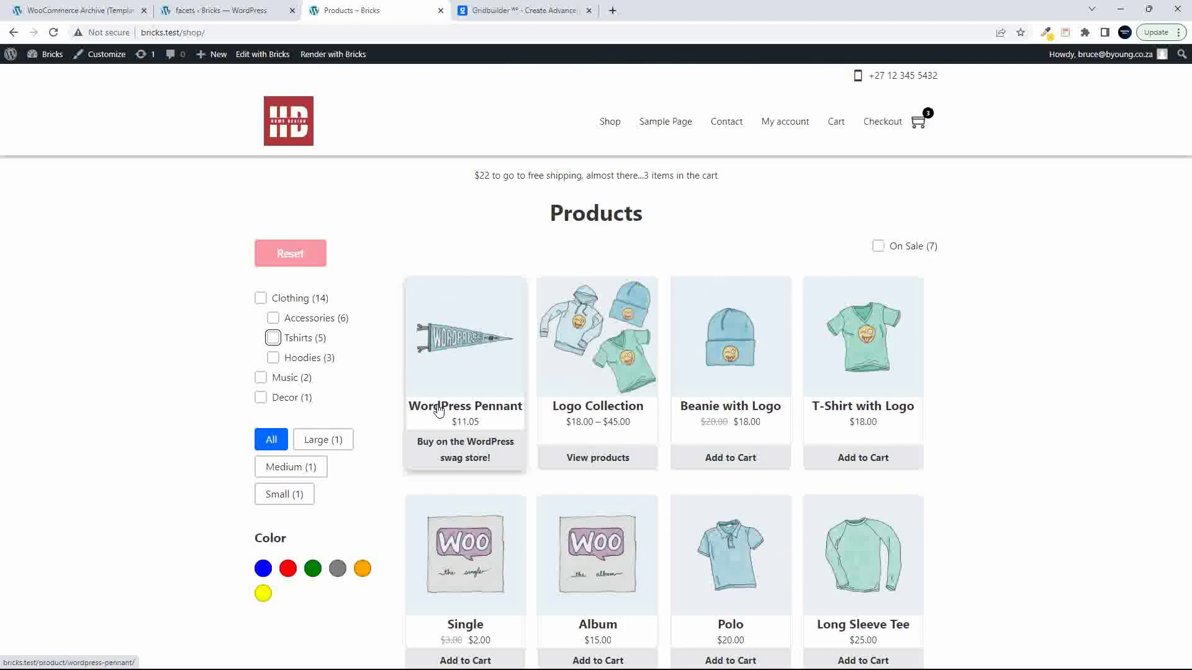
{"action": "left_click", "coordinate": [242, 17]}
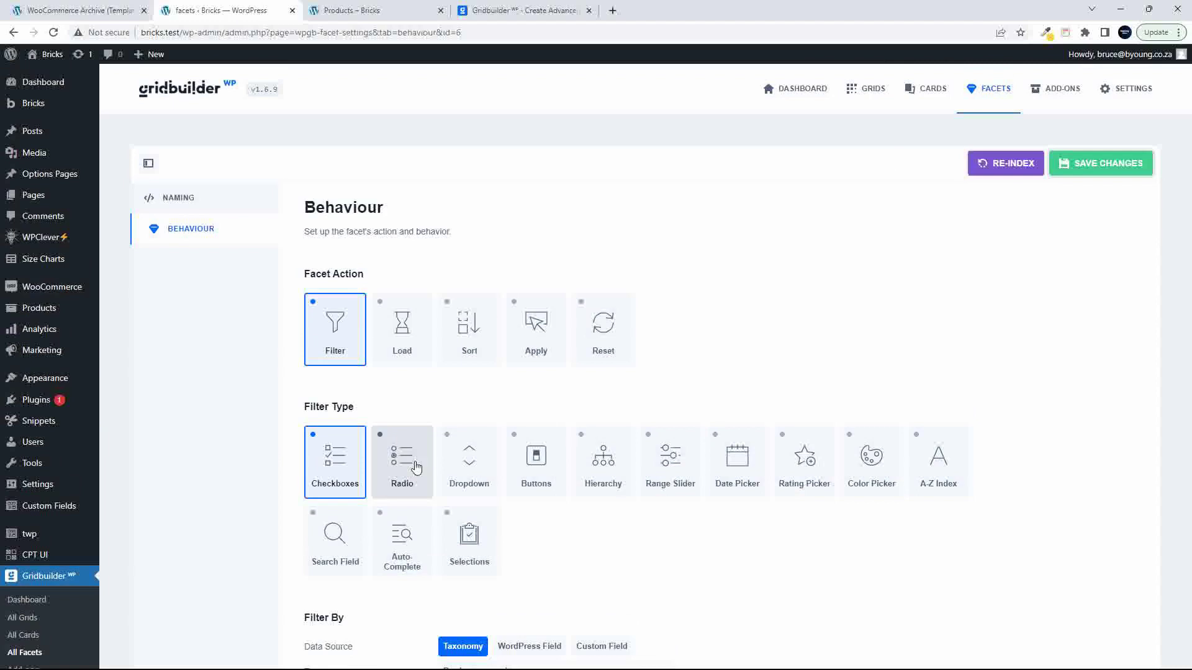
Step: Set the category New facet's action to Load with the Load More loading type (10 per click)
{"action": "left_click", "coordinate": [400, 356]}
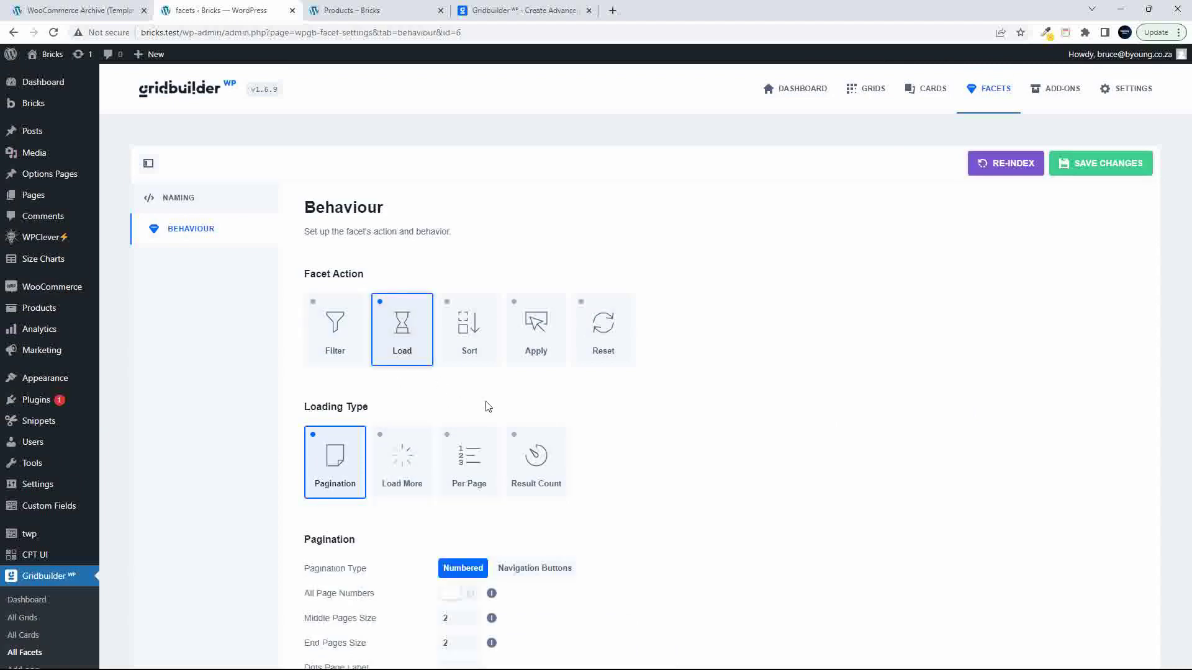
{"action": "scroll", "coordinate": [735, 460], "scroll_direction": "down", "scroll_amount": 2}
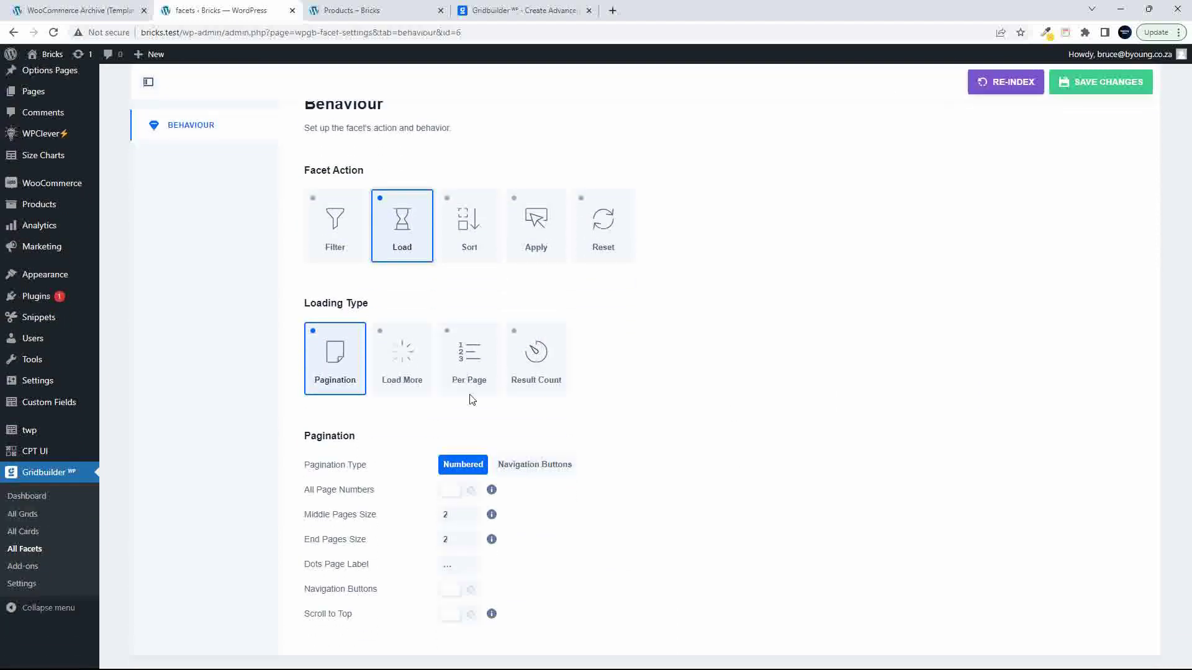
{"action": "left_click", "coordinate": [405, 355]}
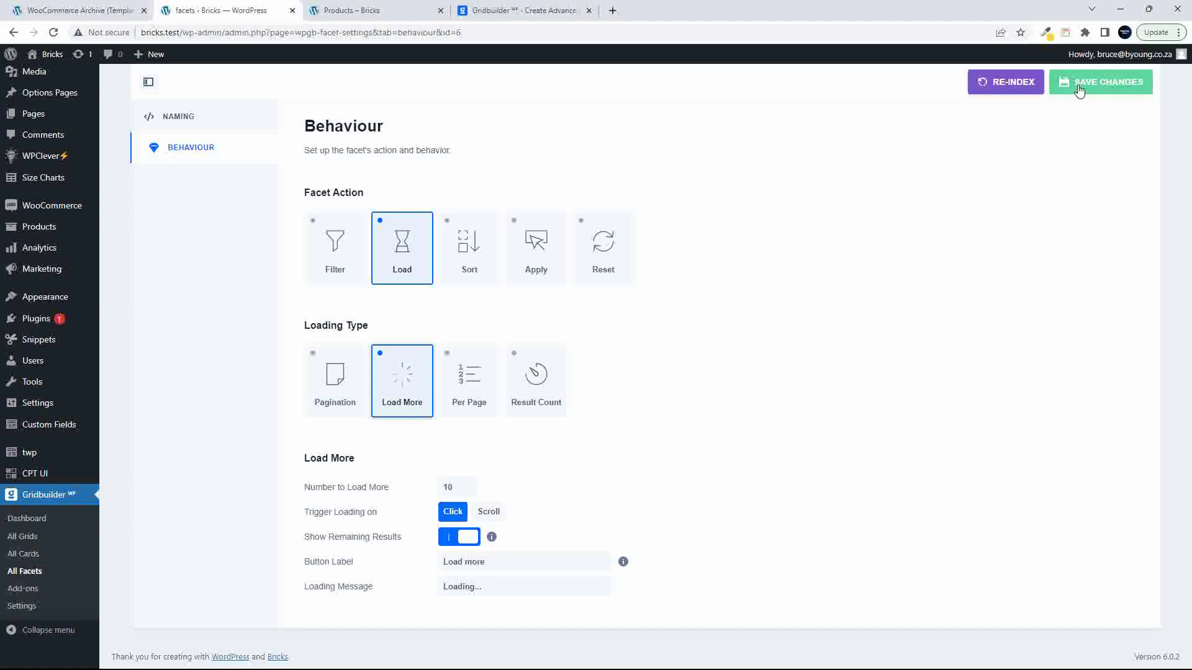
{"action": "scroll", "coordinate": [1043, 149], "scroll_direction": "up", "scroll_amount": 1}
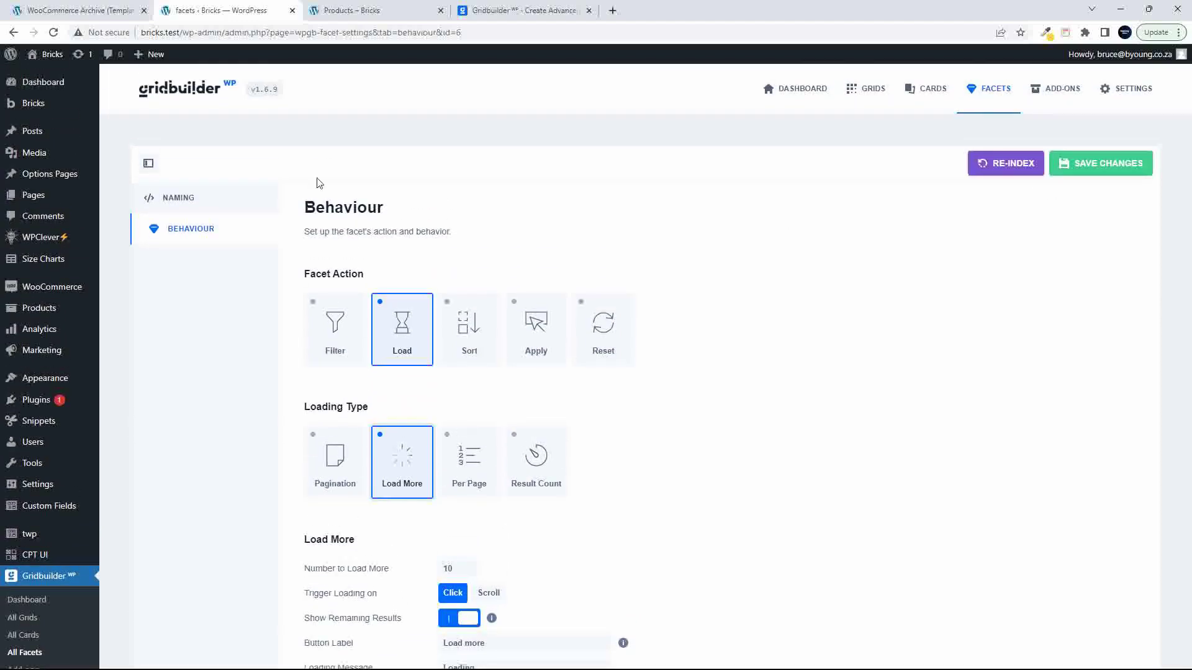
{"action": "left_click", "coordinate": [170, 199]}
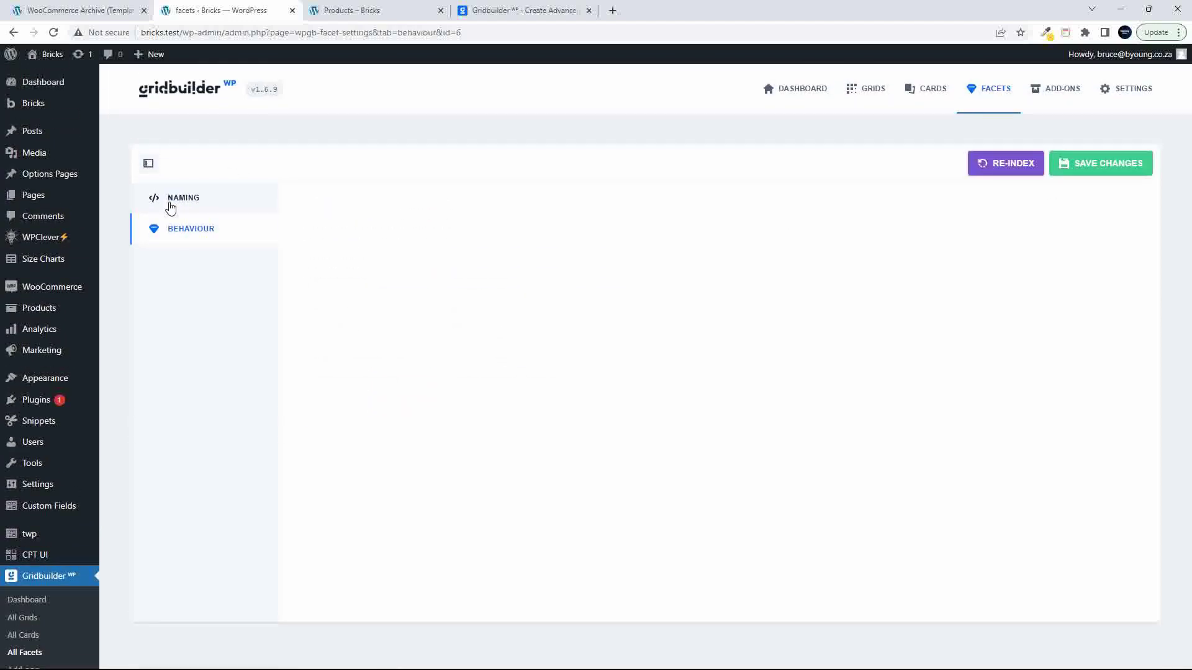
{"action": "left_click", "coordinate": [1000, 95]}
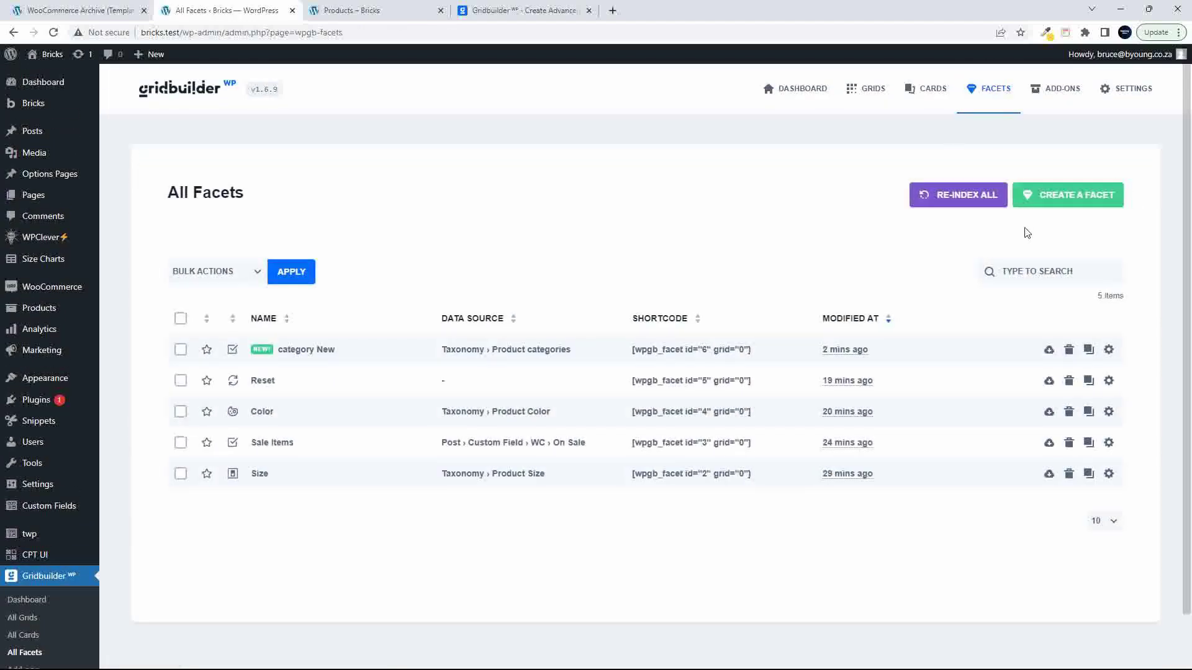
Step: Create a new facet and name it 'Load more'
{"action": "left_click", "coordinate": [1080, 205]}
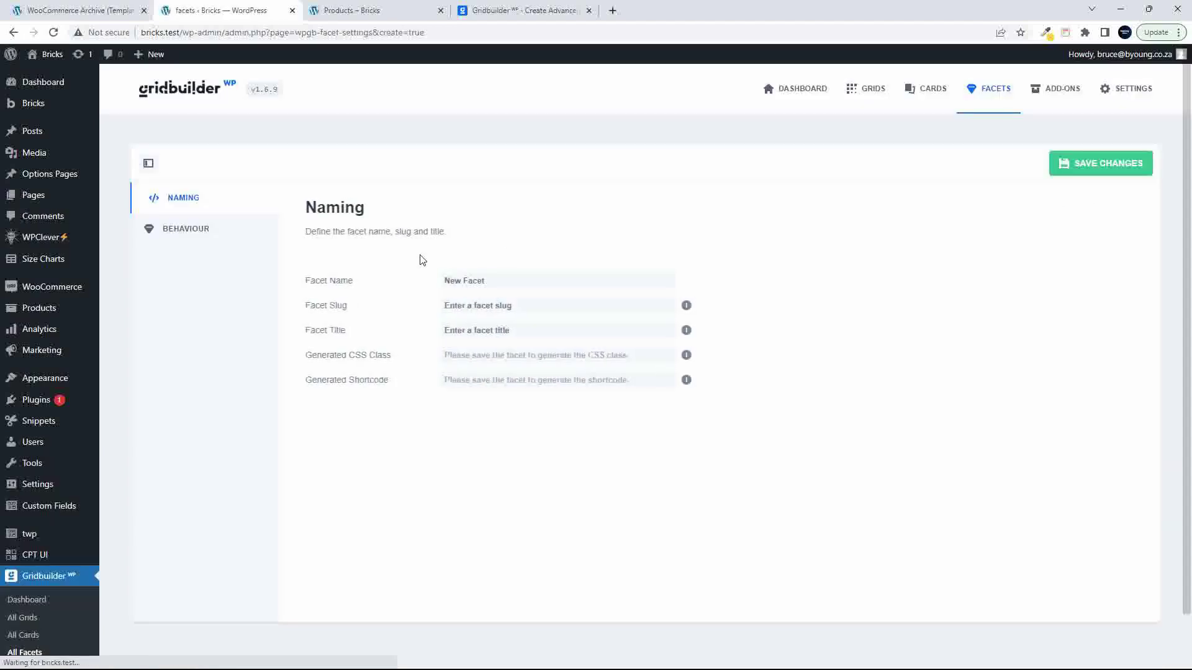
{"action": "left_click", "coordinate": [504, 280]}
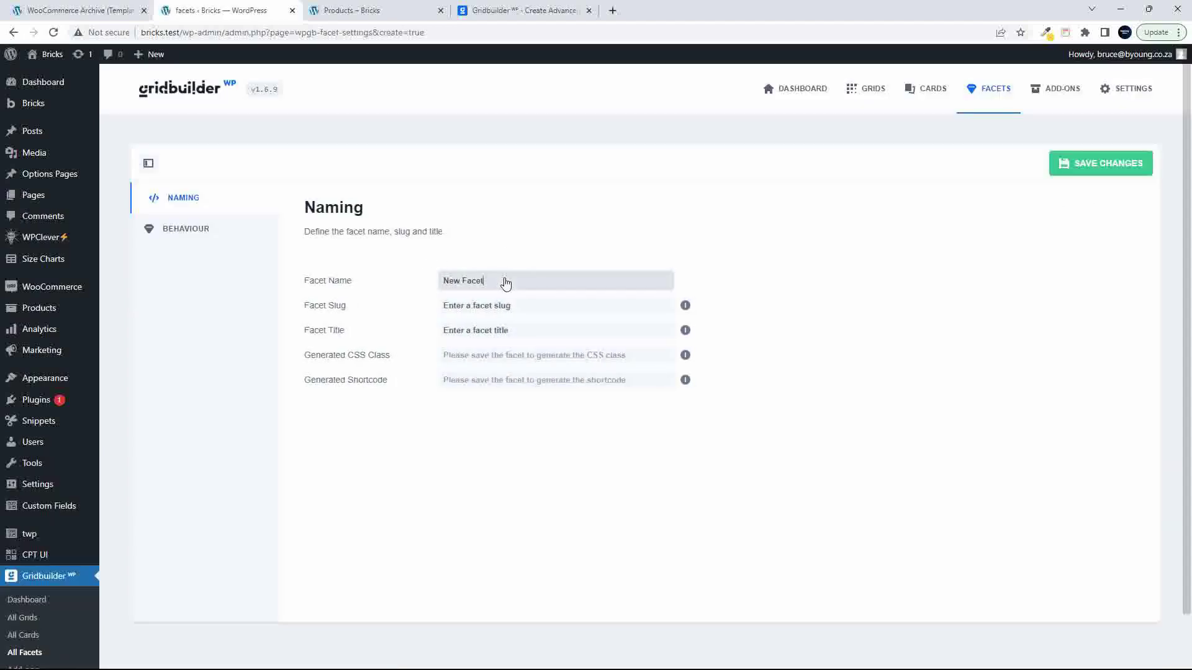
{"action": "left_click_drag", "start_coordinate": [505, 283], "coordinate": [410, 281]}
{"action": "type", "text": "Load more"}
Step: Set its Facet Action to Load and Loading Type to Load More, then save the facet
{"action": "left_click", "coordinate": [172, 233]}
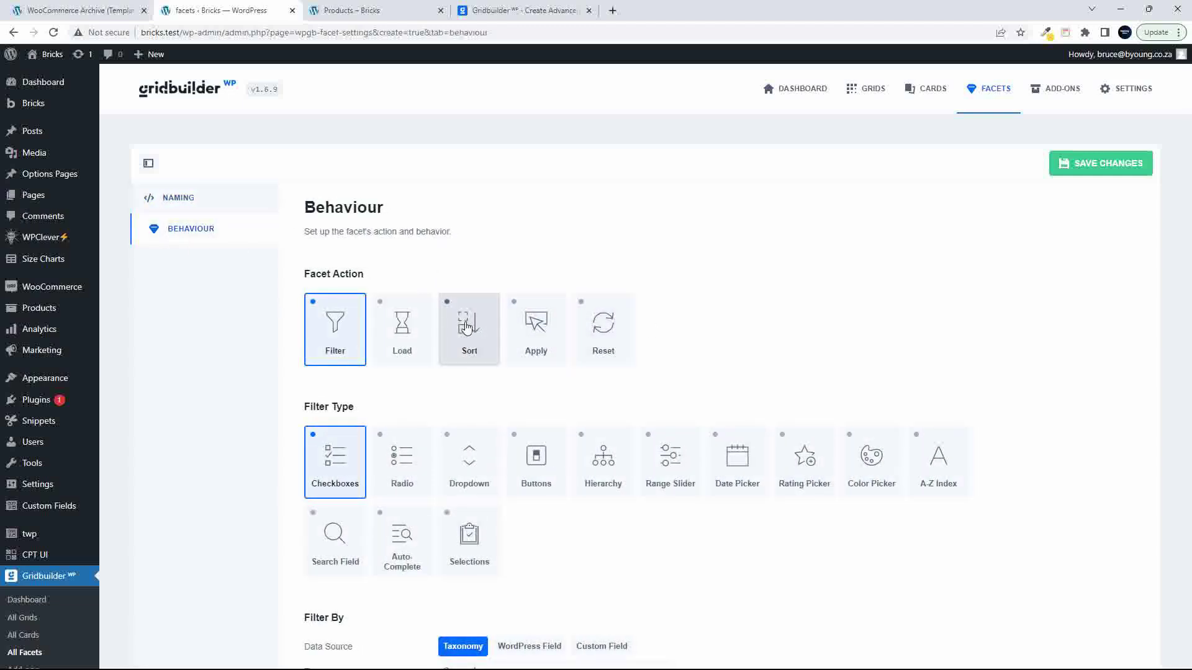
{"action": "scroll", "coordinate": [584, 448], "scroll_direction": "down", "scroll_amount": 2}
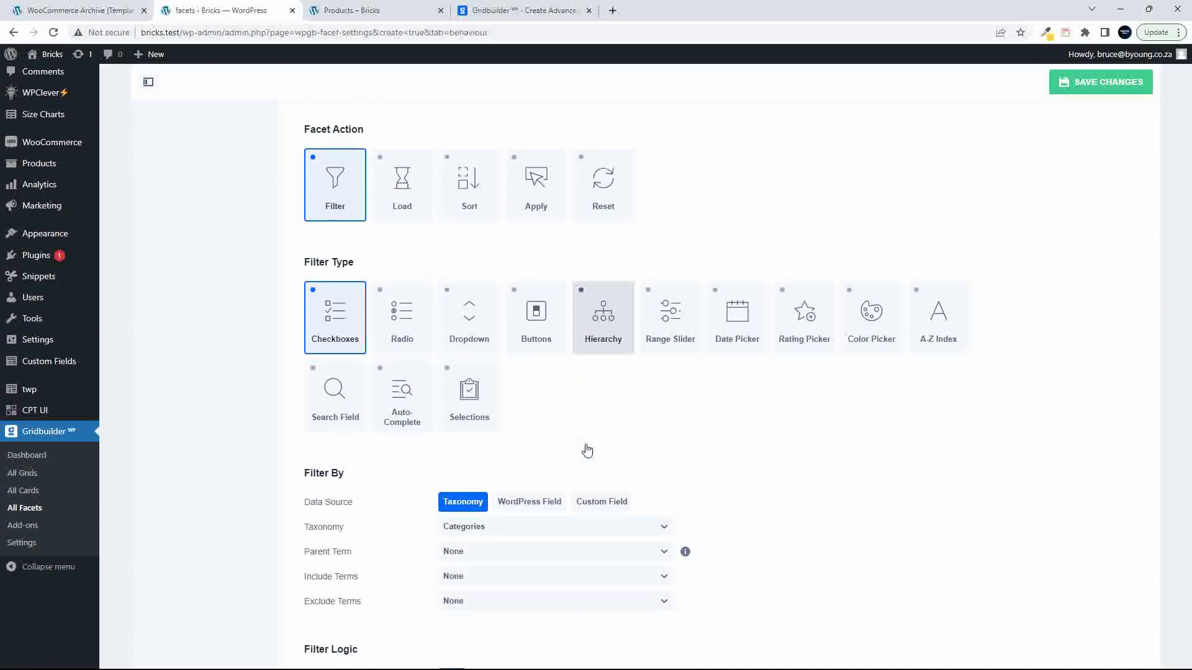
{"action": "left_click", "coordinate": [426, 203]}
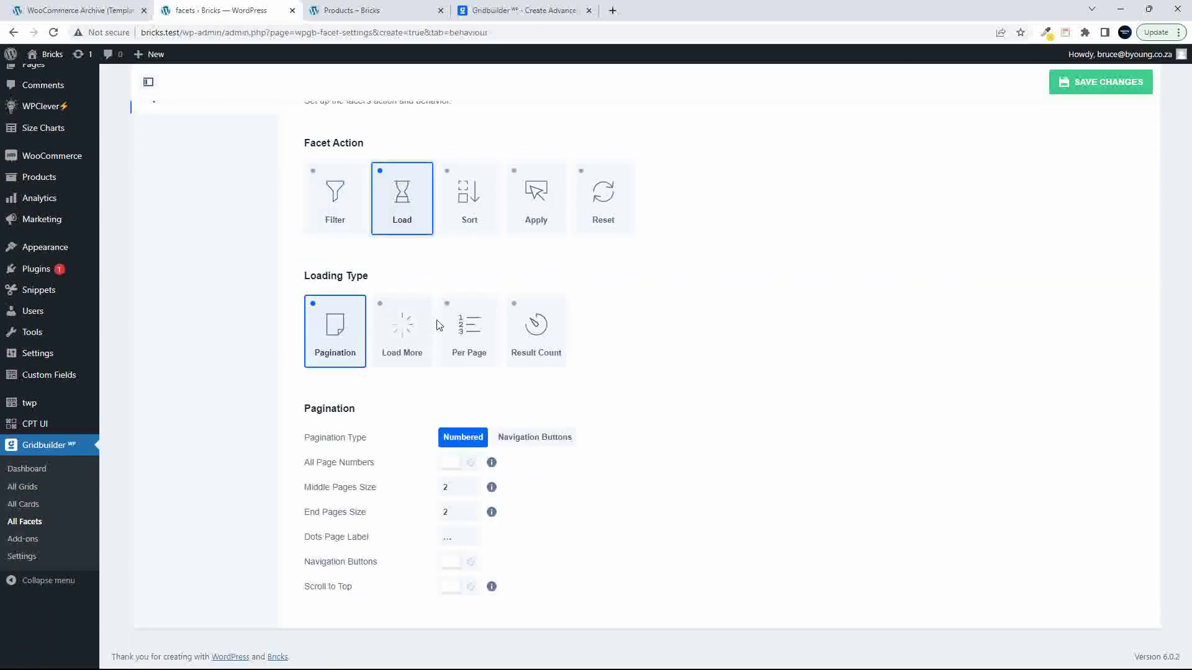
{"action": "left_click", "coordinate": [401, 321]}
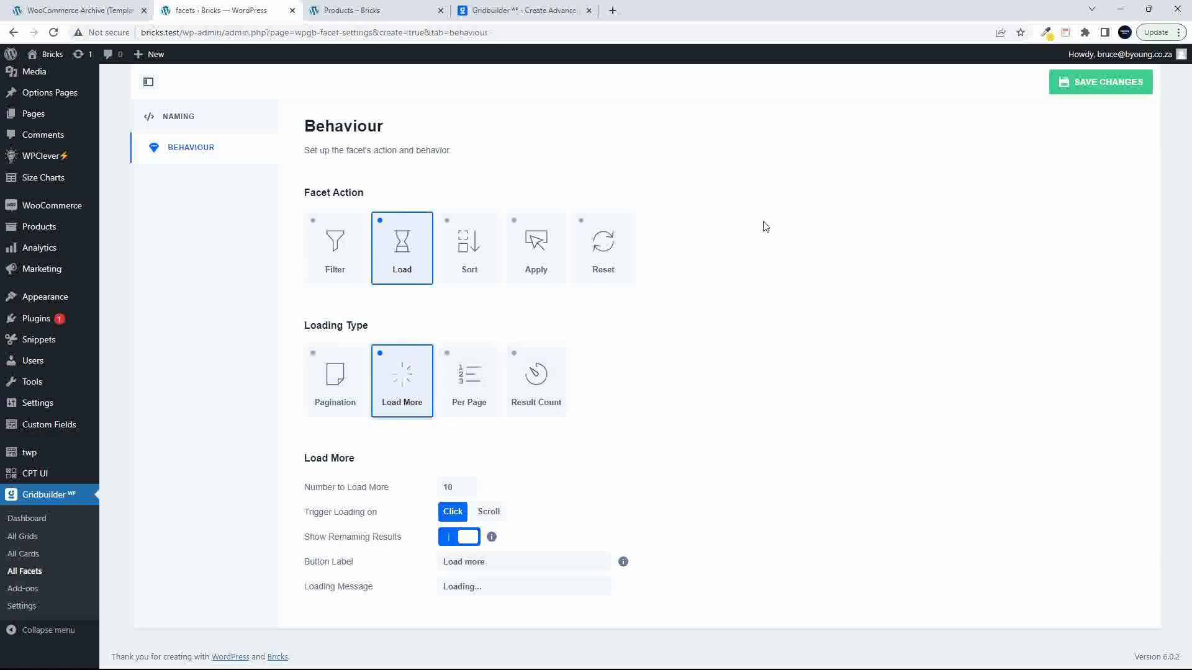
{"action": "left_click", "coordinate": [1101, 82]}
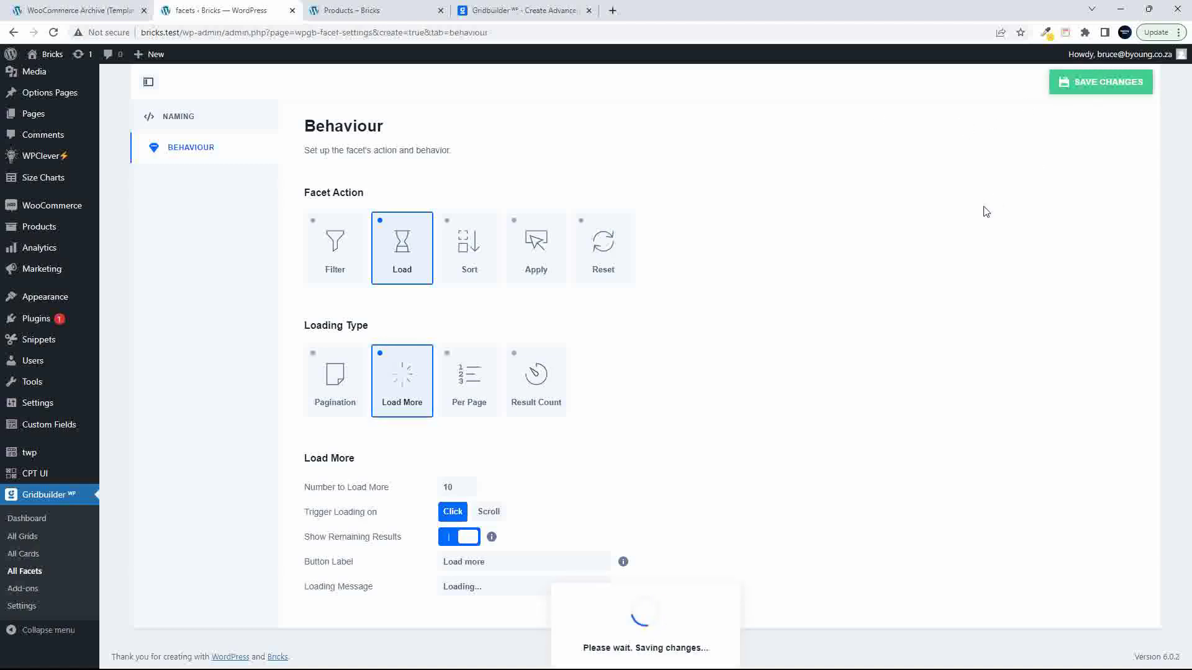
Step: Reload the WooCommerce Archive template in Bricks and select the empty Container below the product grid
{"action": "left_click", "coordinate": [93, 11]}
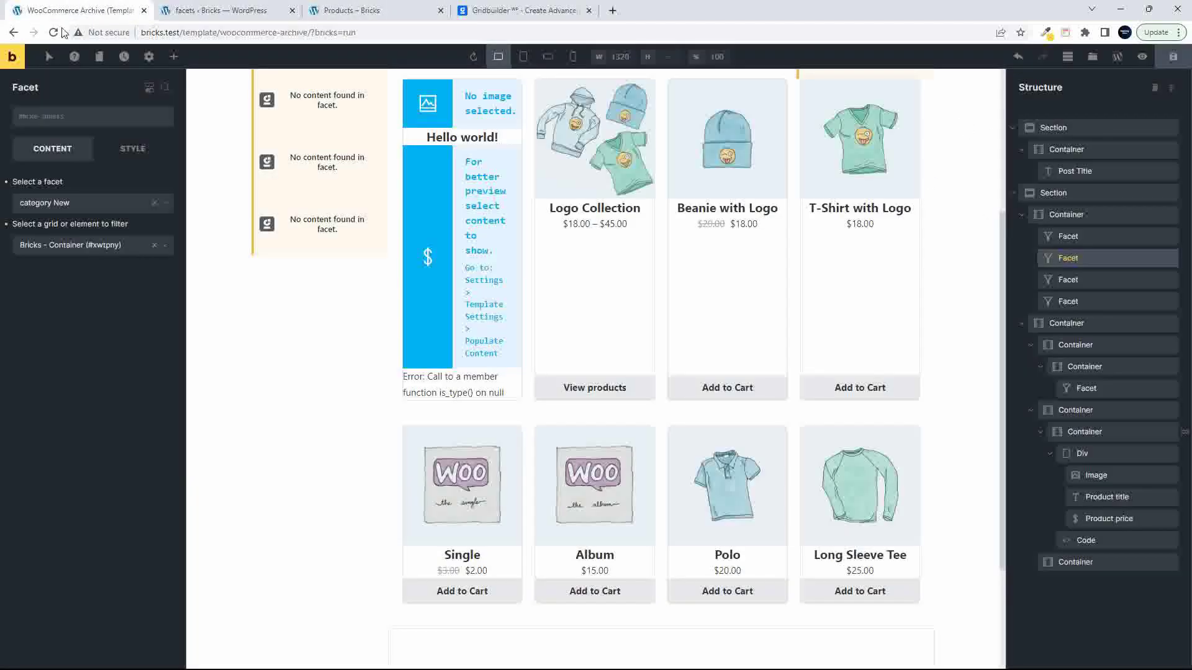
{"action": "left_click", "coordinate": [54, 32]}
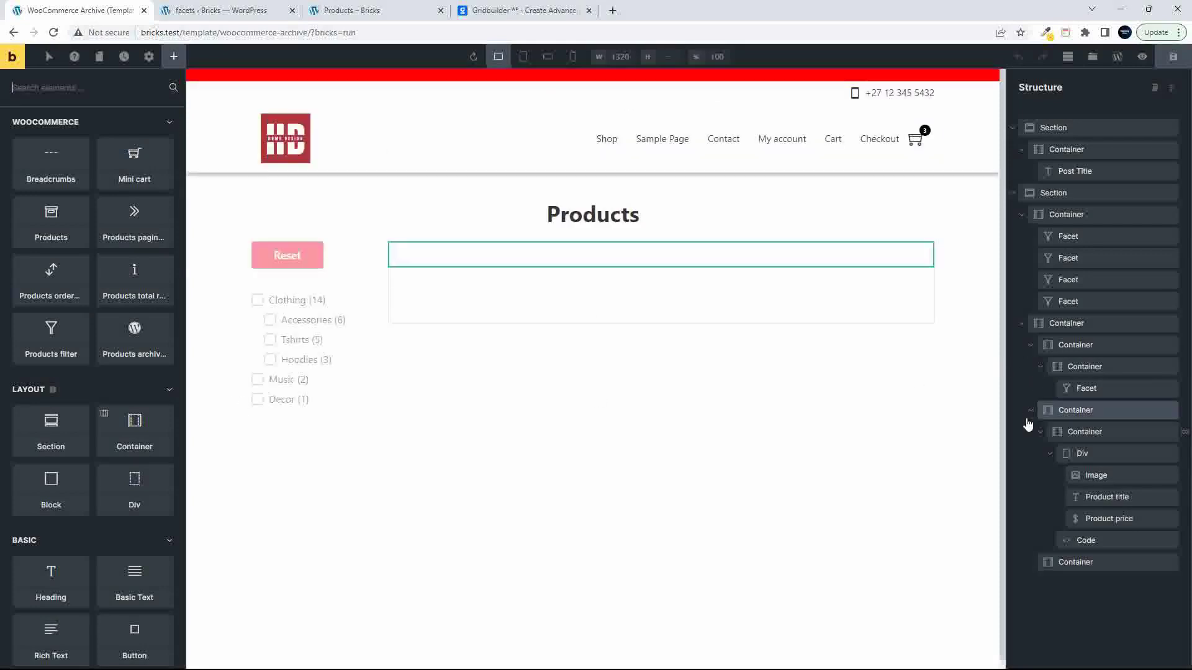
{"action": "left_click", "coordinate": [1030, 411]}
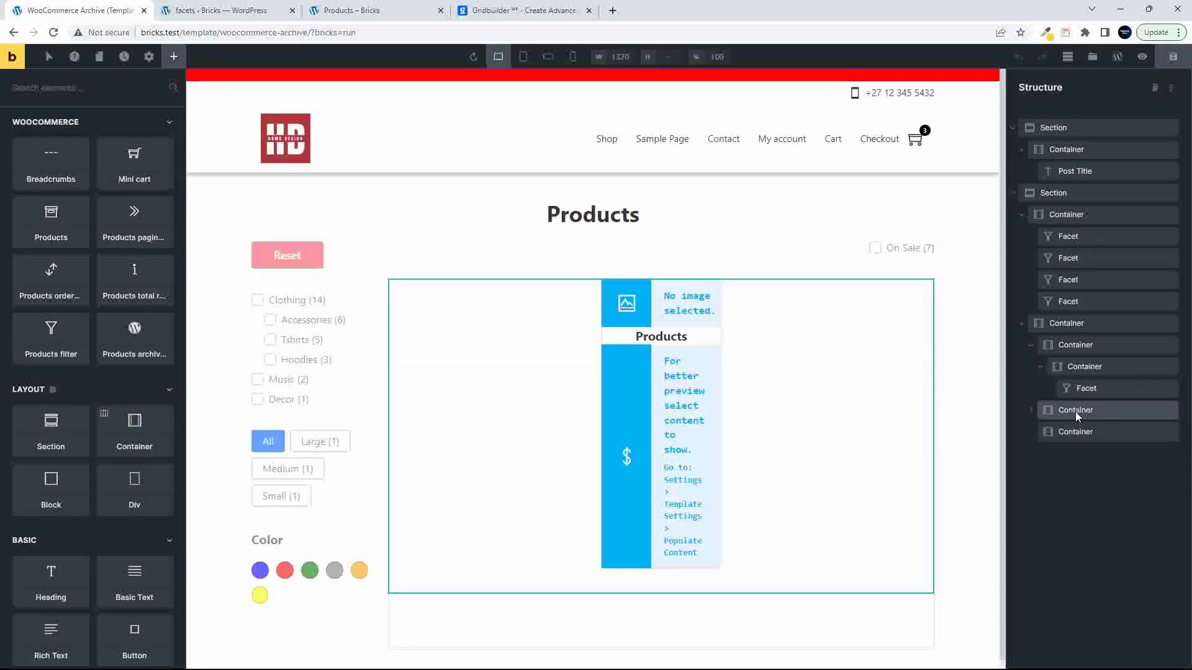
{"action": "left_click", "coordinate": [755, 347]}
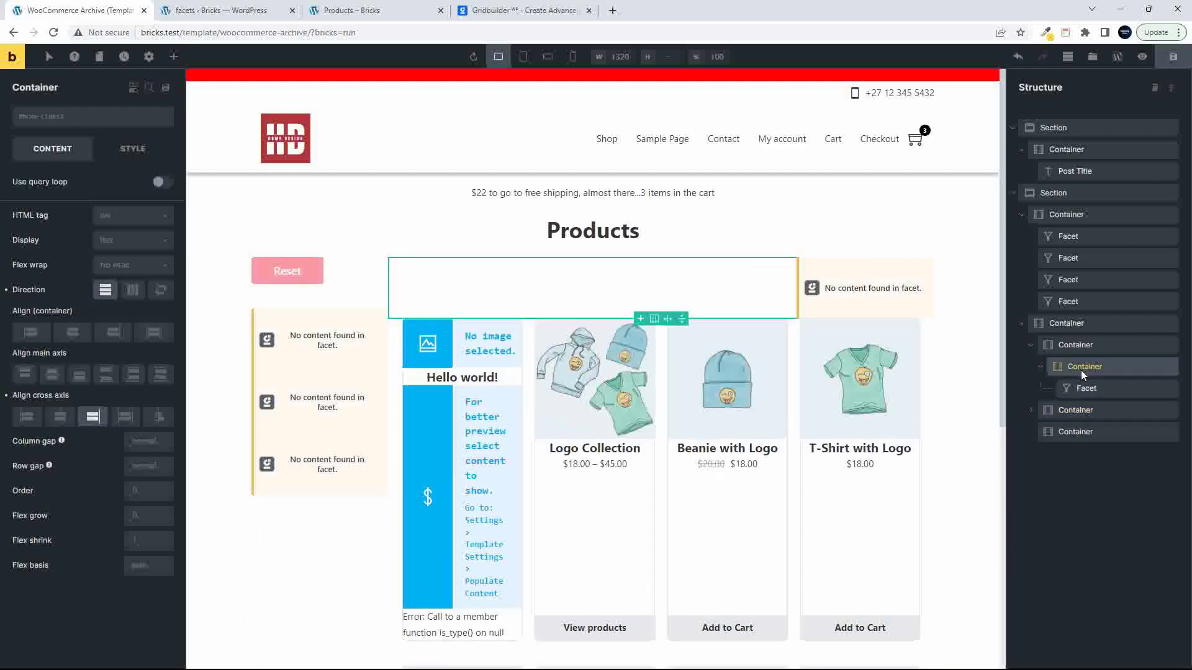
{"action": "left_click", "coordinate": [1068, 349]}
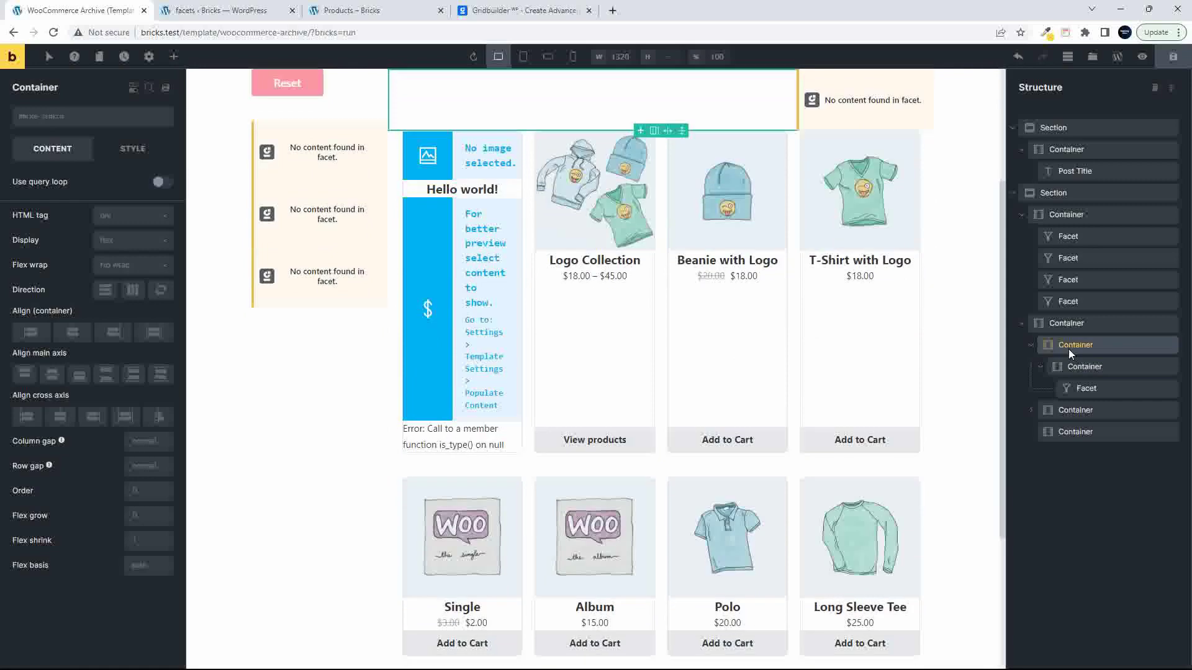
{"action": "left_click", "coordinate": [1076, 412]}
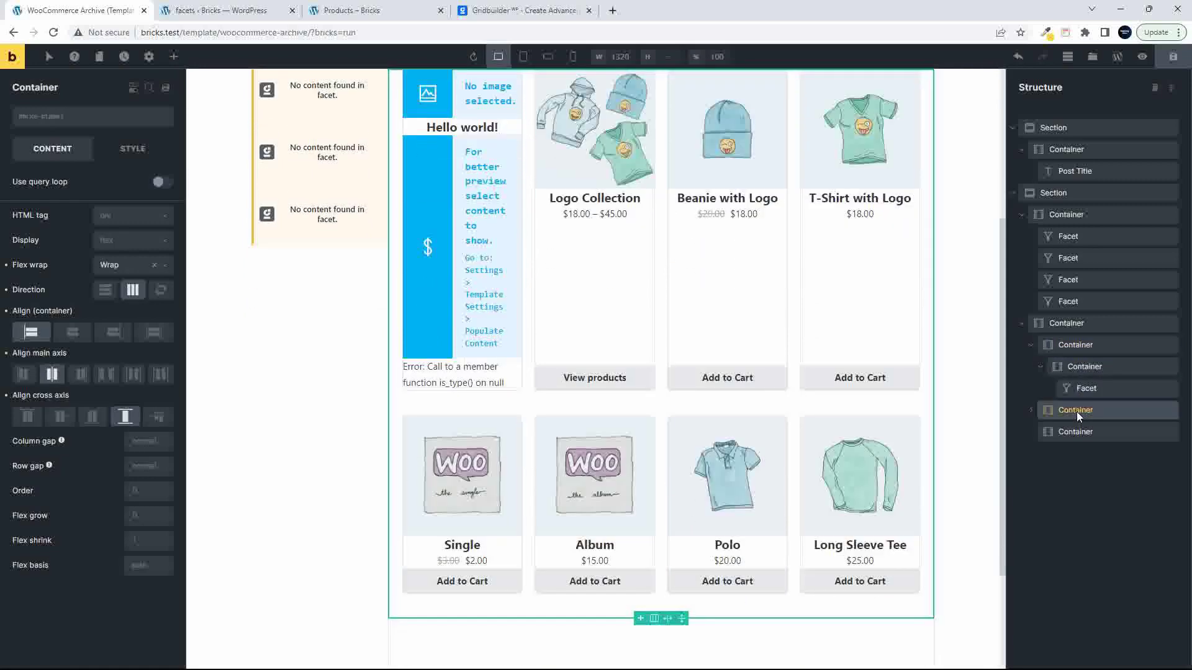
{"action": "left_click", "coordinate": [1077, 431]}
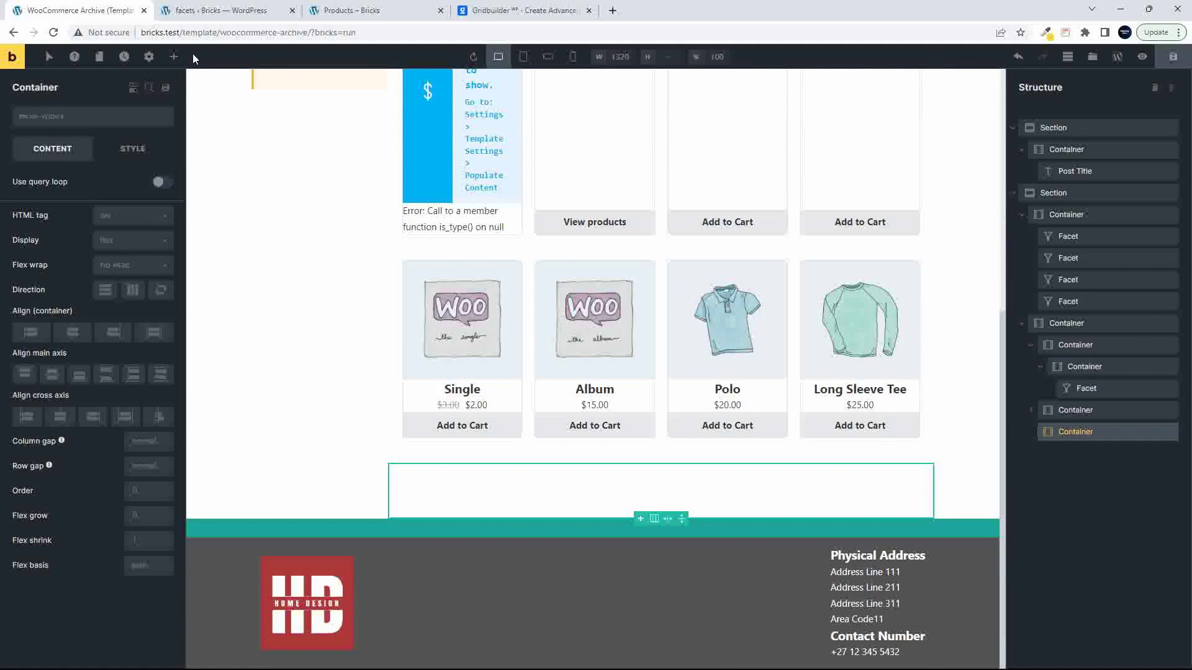
Step: Add a Facet element from the element search into the empty container
{"action": "left_click", "coordinate": [173, 57]}
{"action": "type", "text": "faace"}
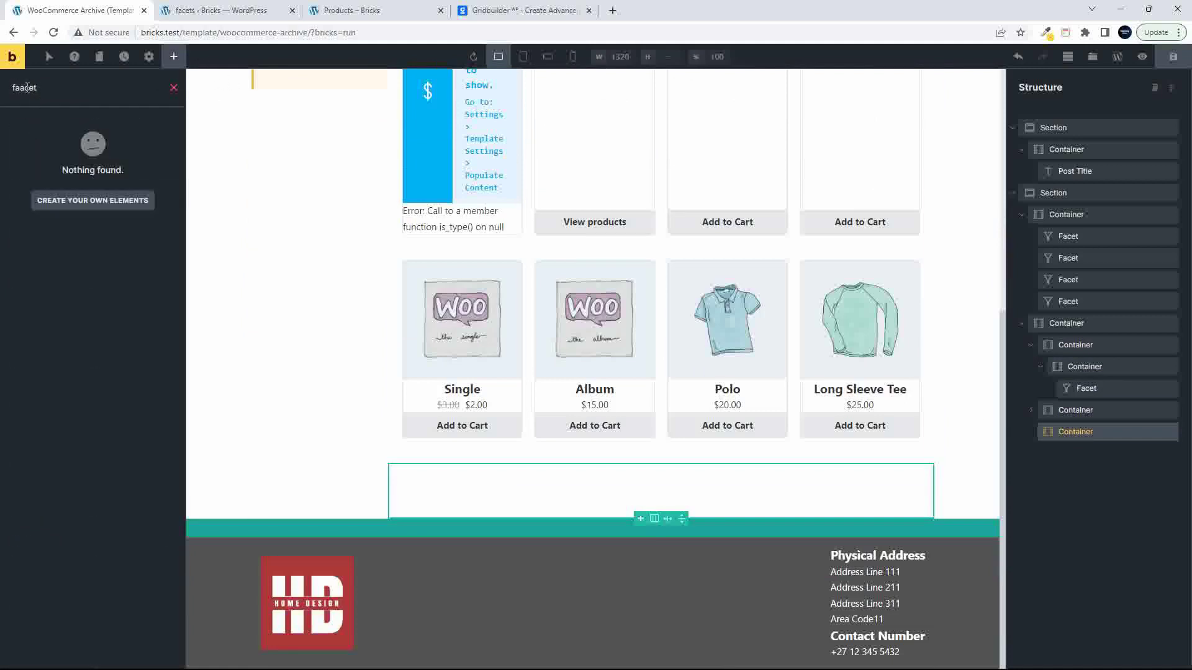
{"action": "type", "text": "t"}
{"action": "key", "text": "ctrl+a"}
{"action": "type", "text": "facet"}
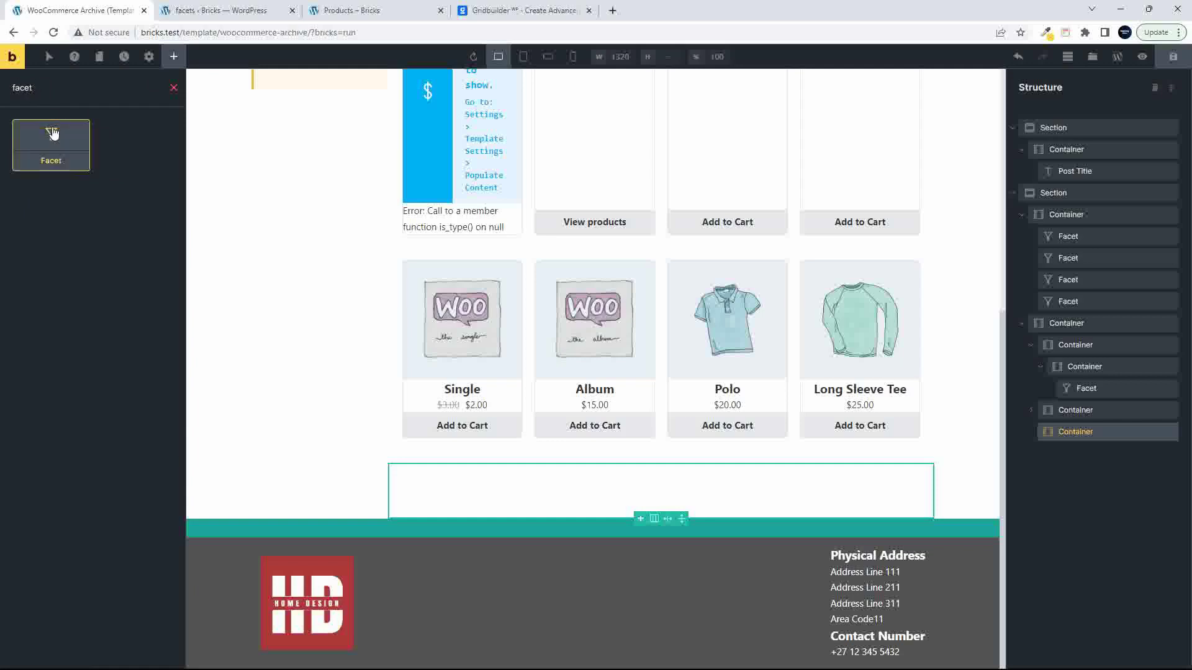
{"action": "left_click", "coordinate": [51, 142]}
Step: Set the facet to Load more, targeting the Bricks - Container (#xwtpny) grid
{"action": "left_click", "coordinate": [1101, 455]}
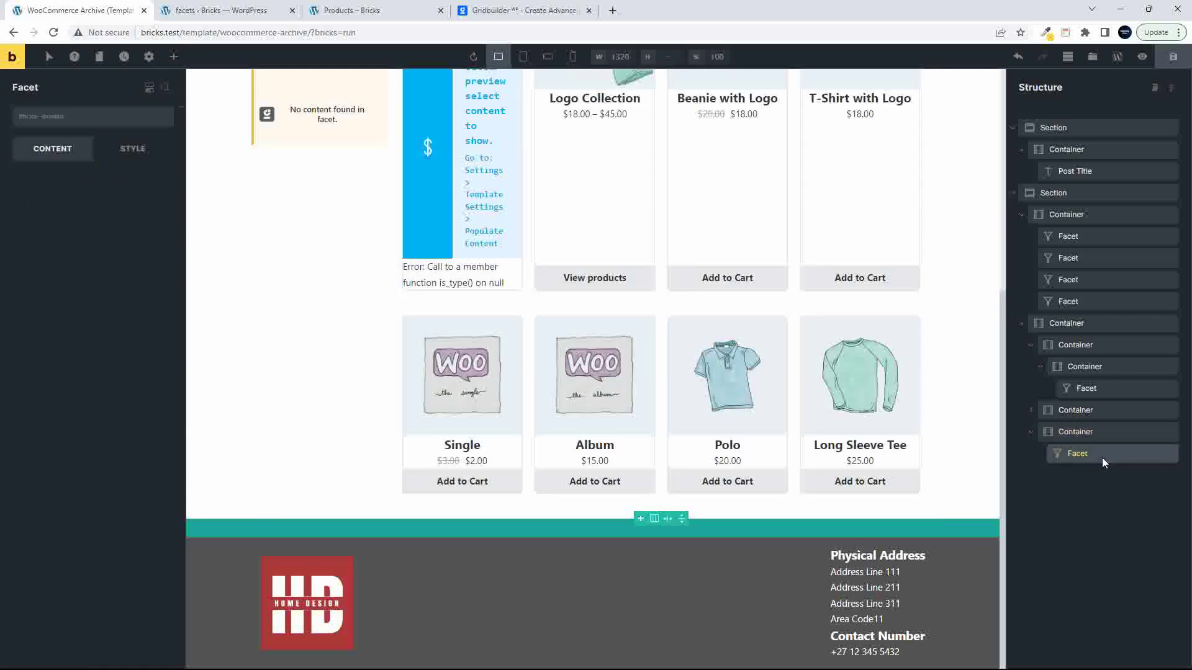
{"action": "left_click", "coordinate": [75, 204]}
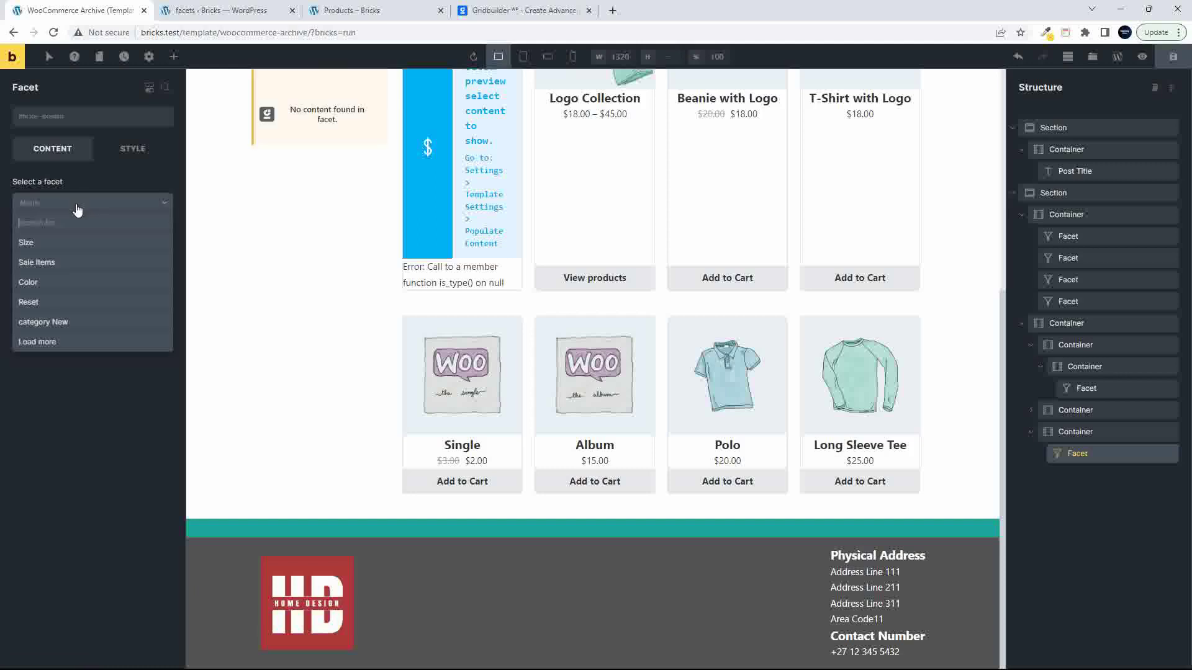
{"action": "left_click", "coordinate": [76, 340]}
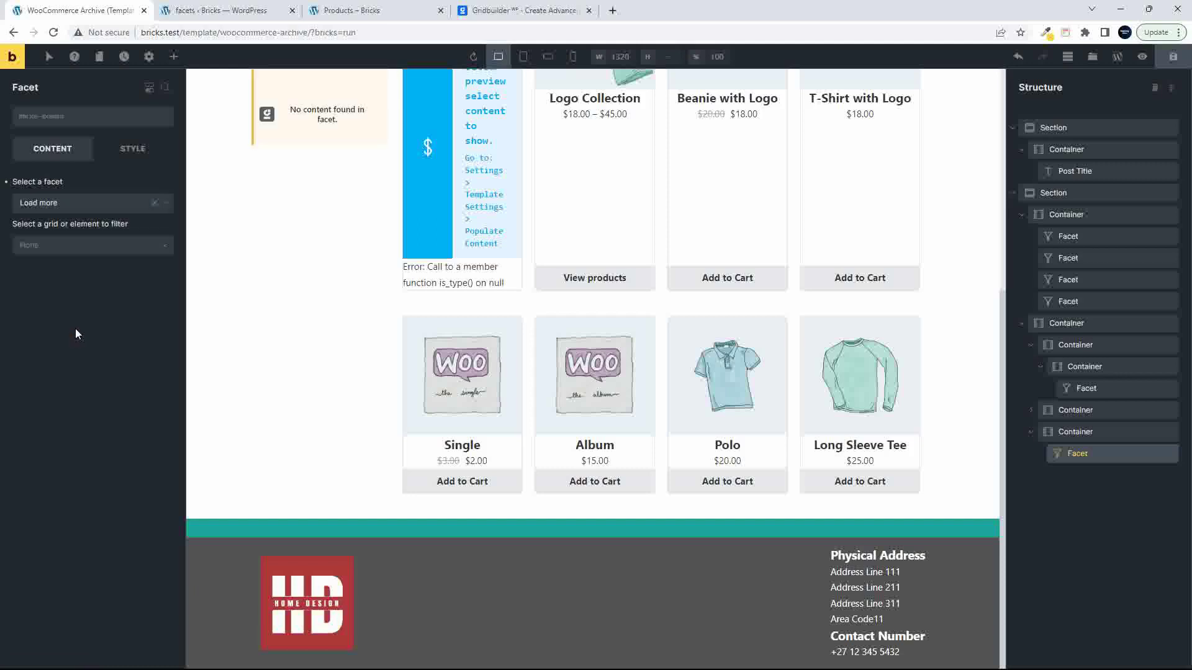
{"action": "left_click", "coordinate": [91, 254]}
{"action": "left_click", "coordinate": [87, 288]}
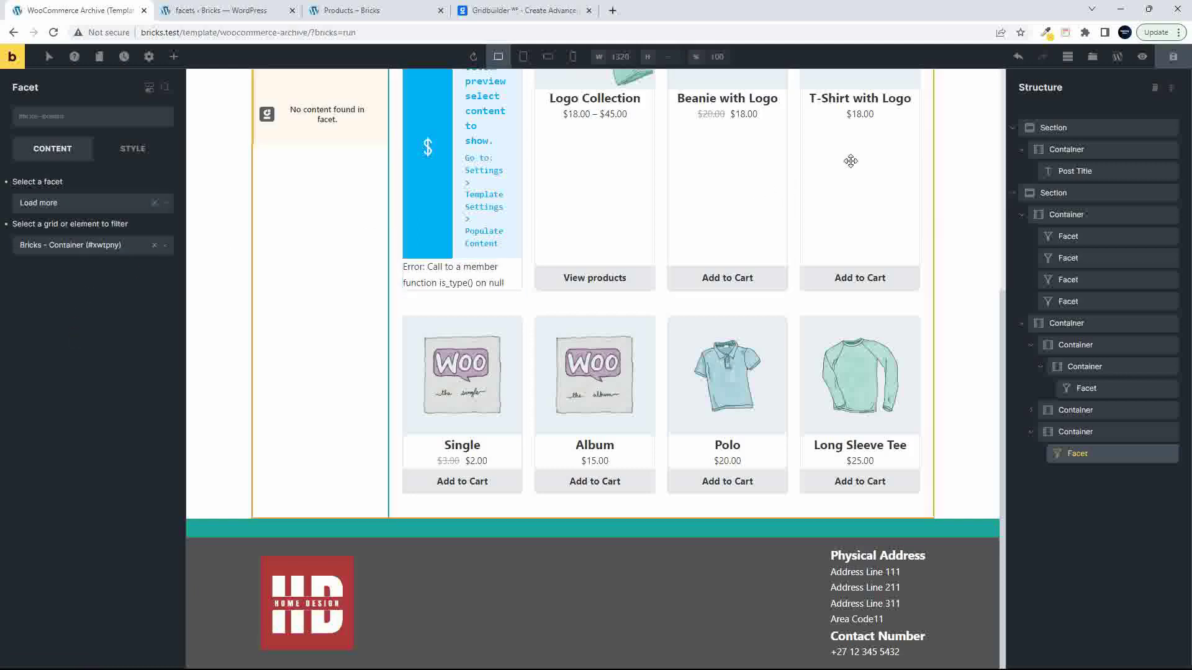
Step: Save the archive template and reload the live shop page
{"action": "left_click", "coordinate": [1172, 56]}
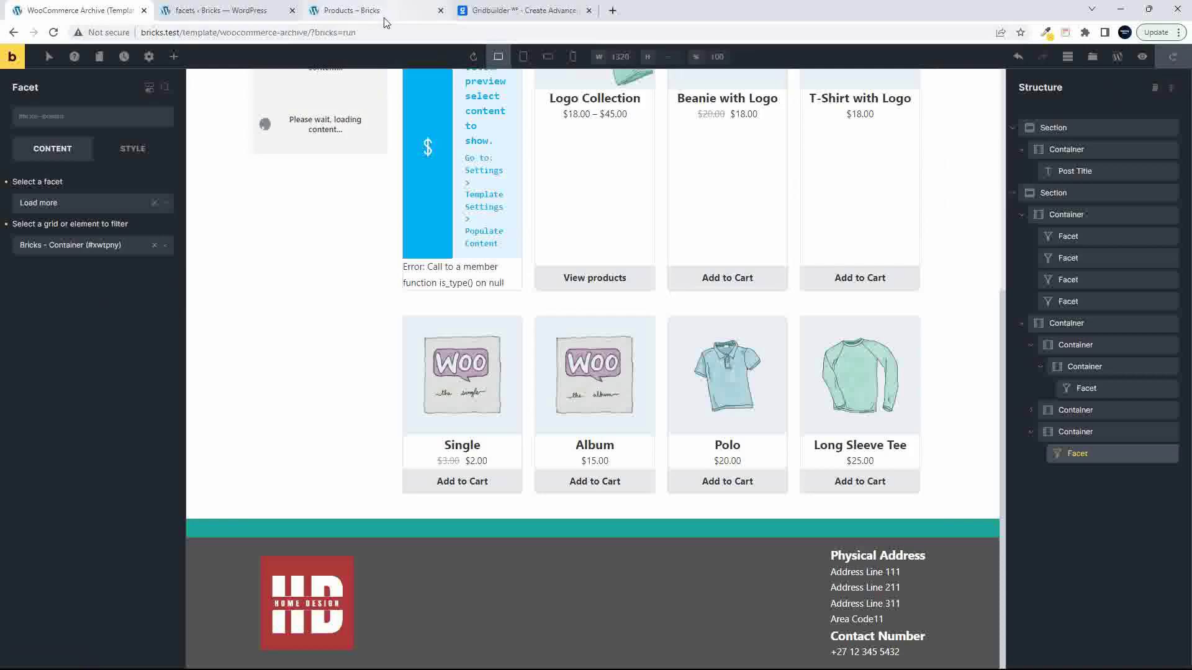
{"action": "left_click", "coordinate": [383, 18]}
{"action": "left_click", "coordinate": [54, 32]}
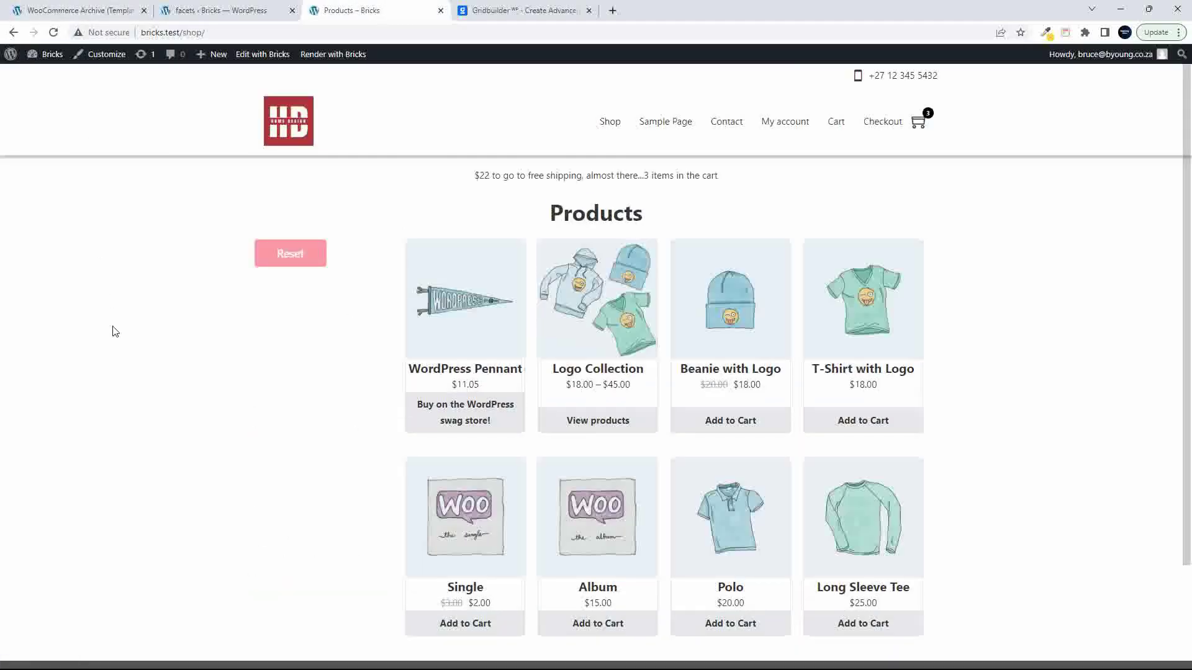
Step: Load the remaining products with the Load more (9) button and scroll through the results
{"action": "scroll", "coordinate": [117, 334], "scroll_direction": "down", "scroll_amount": 3}
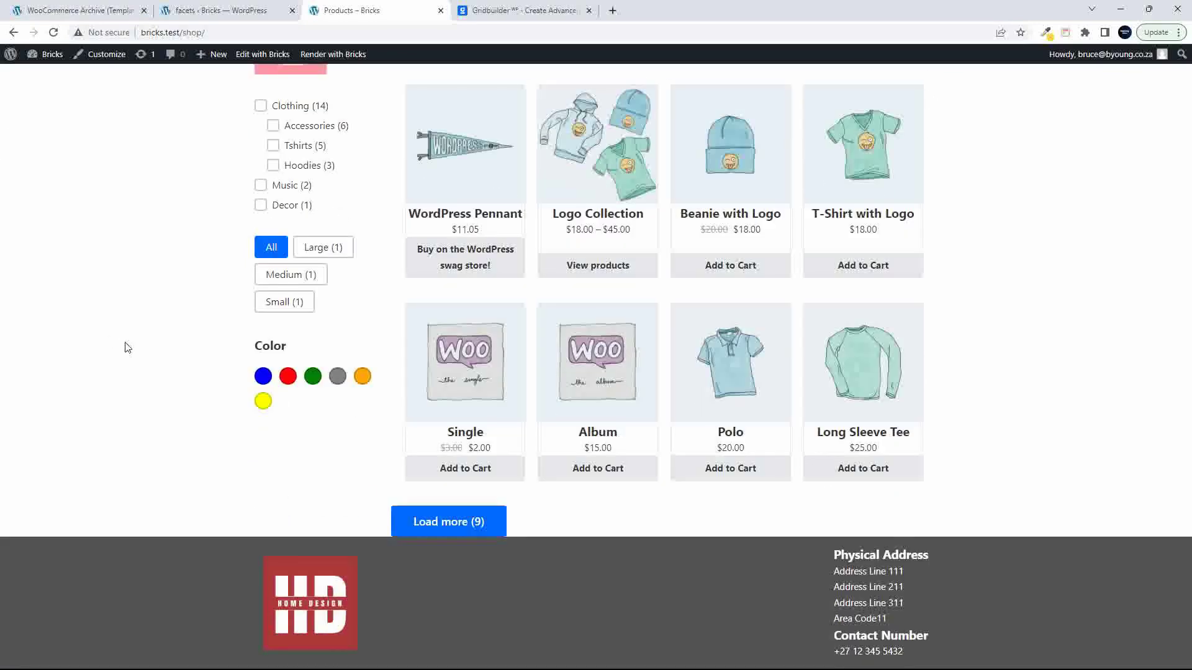
{"action": "left_click", "coordinate": [467, 524]}
{"action": "scroll", "coordinate": [639, 552], "scroll_direction": "down", "scroll_amount": 8}
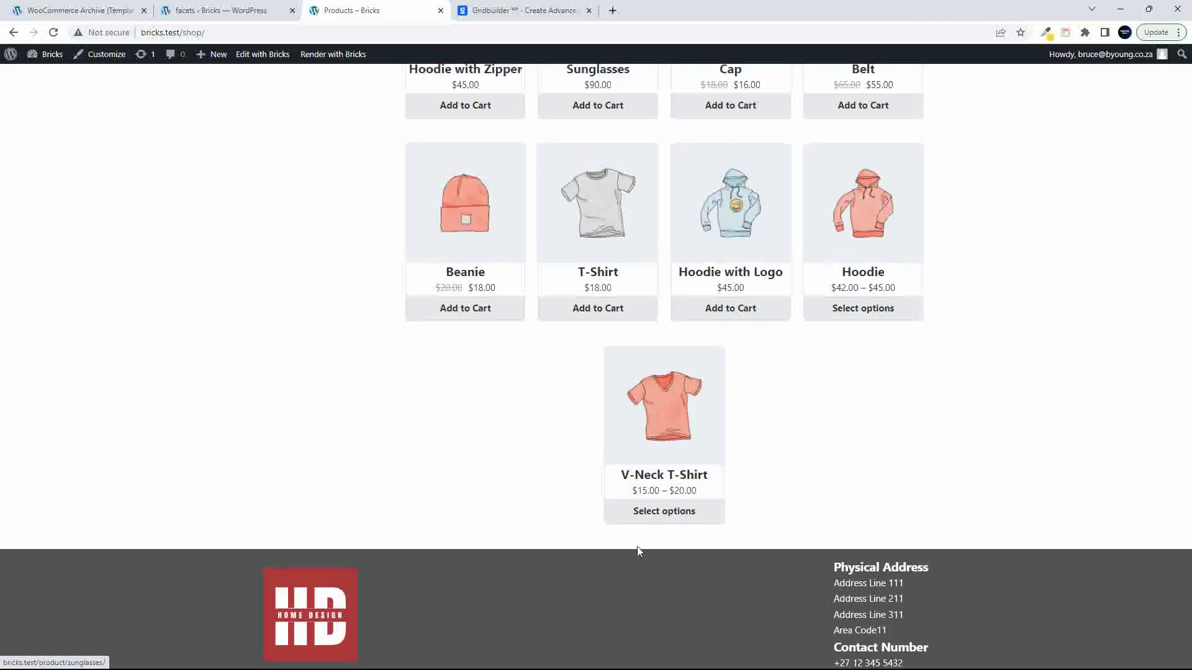
{"action": "scroll", "coordinate": [639, 552], "scroll_direction": "up", "scroll_amount": 10}
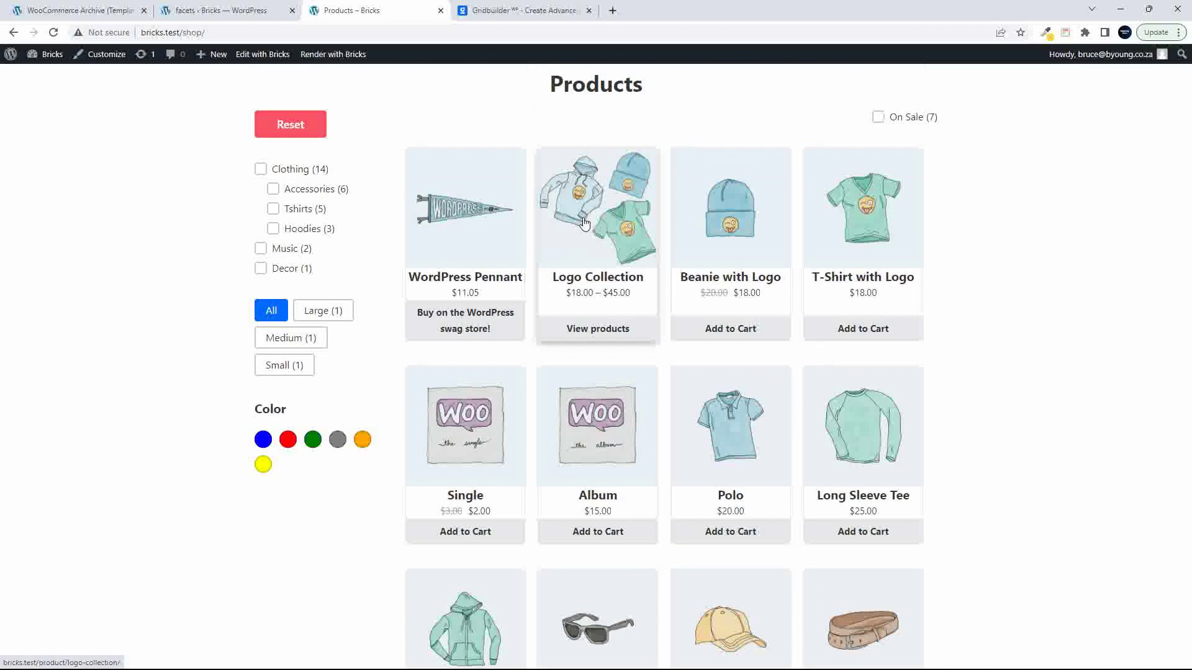
{"action": "scroll", "coordinate": [642, 273], "scroll_direction": "up", "scroll_amount": 3}
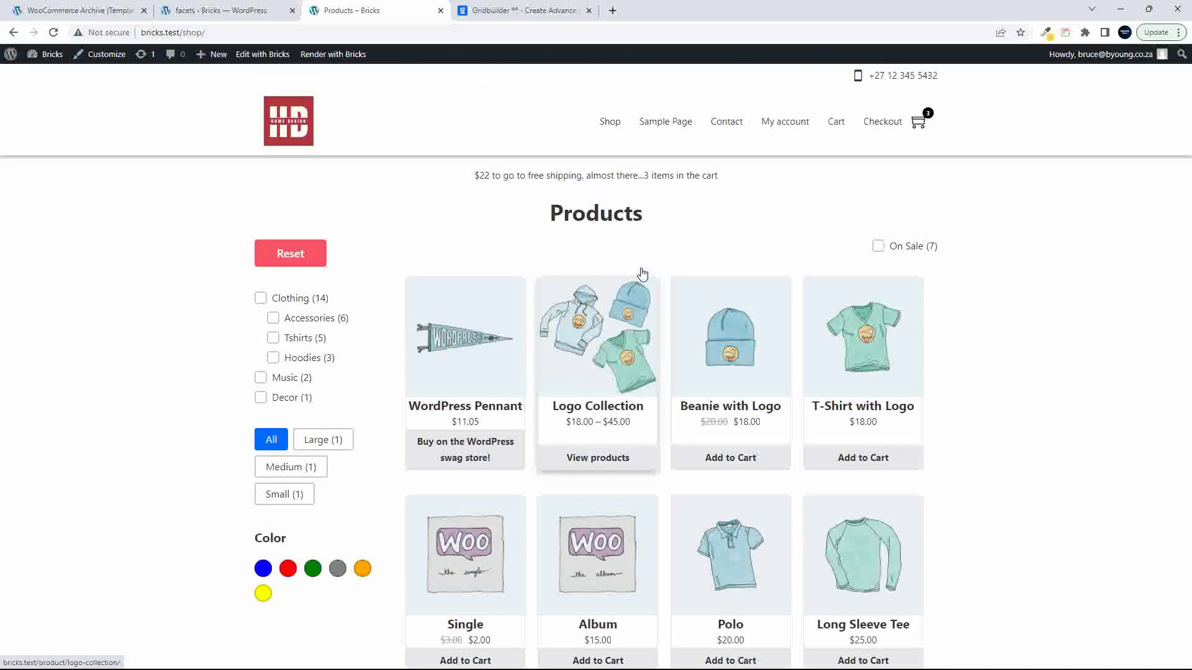
{"action": "left_click", "coordinate": [504, 13]}
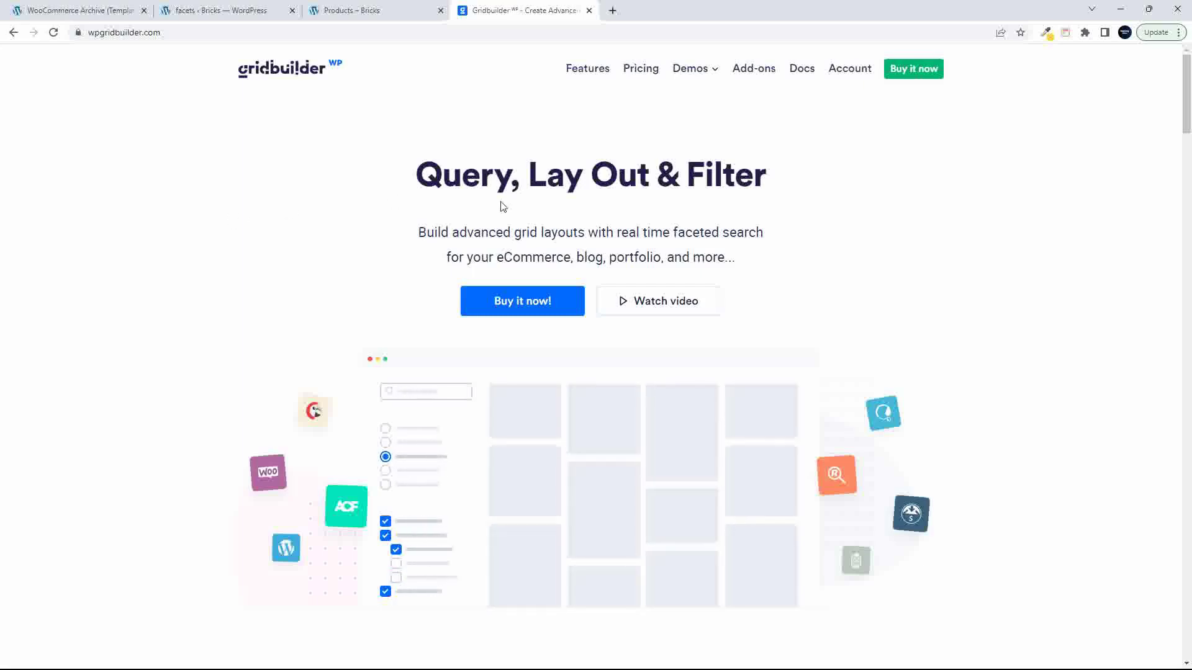
{"action": "left_click", "coordinate": [348, 11]}
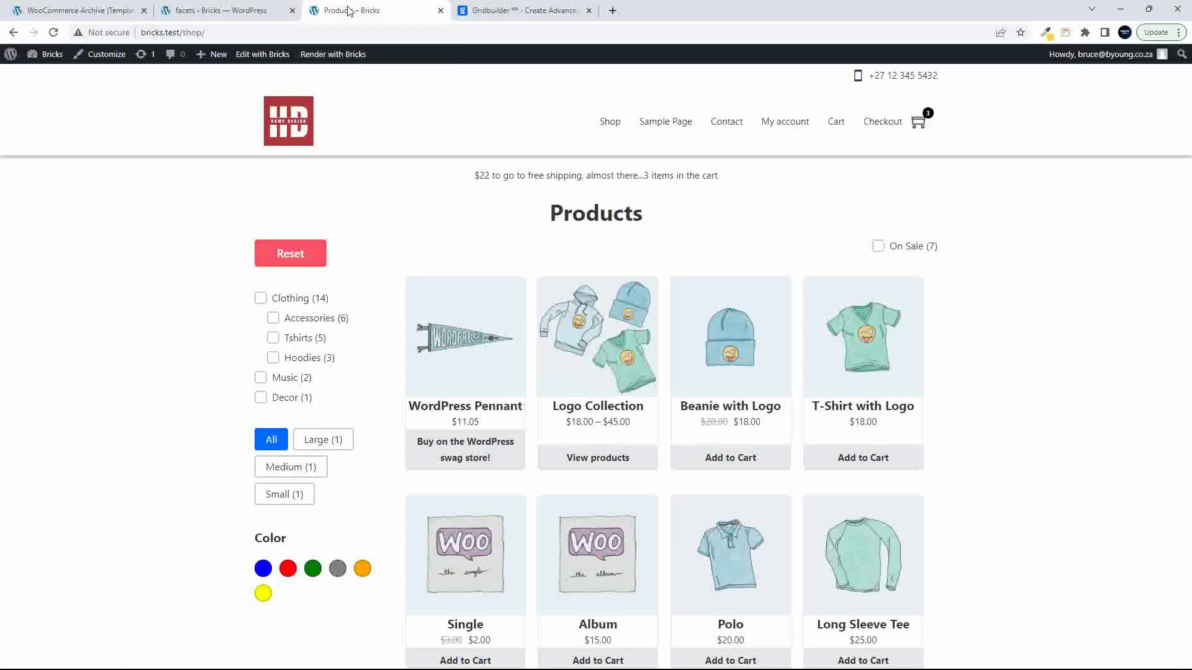